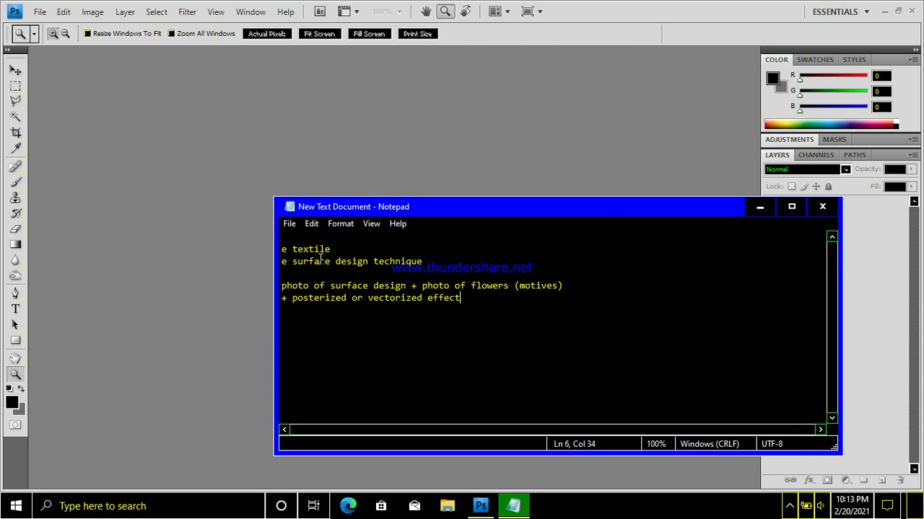
pyautogui.moveTo(282, 286); pyautogui.dragTo(510, 287)
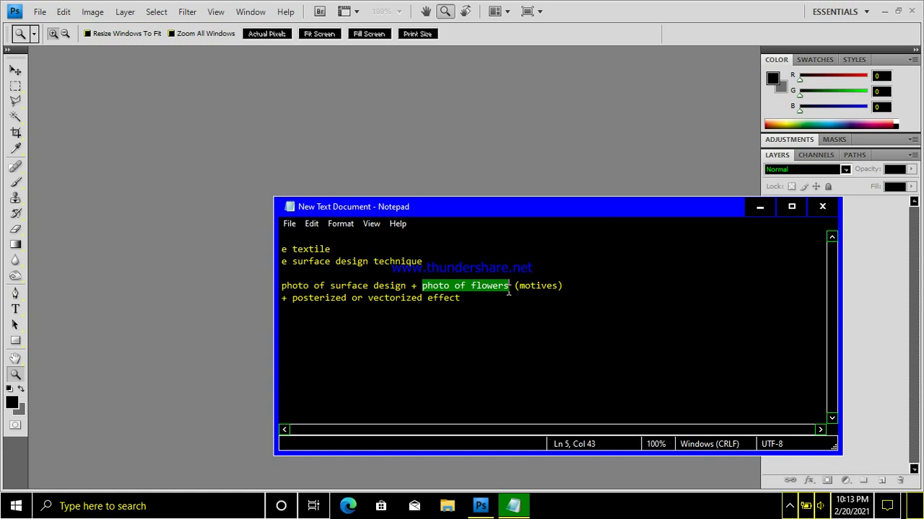
pyautogui.moveTo(292, 297); pyautogui.dragTo(348, 300)
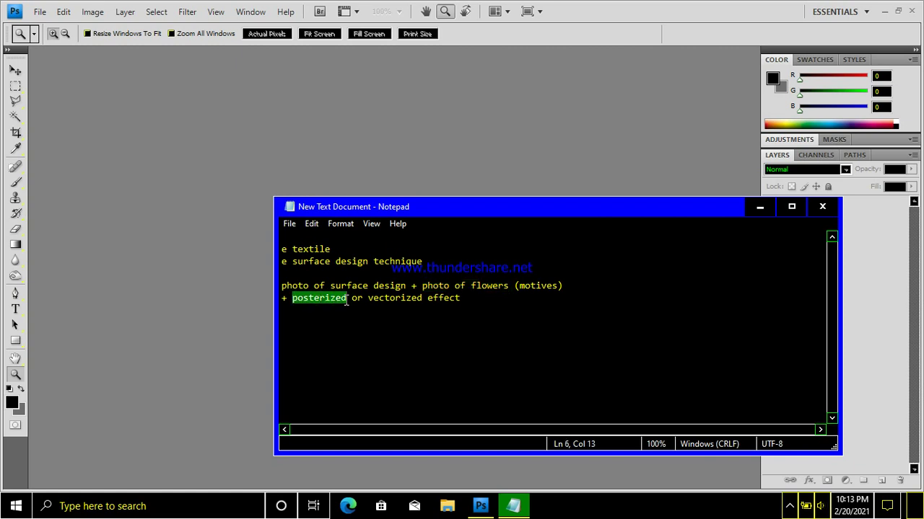
# - Open the surface image from the td folder inside the textile design folder
pyautogui.click(38, 11)
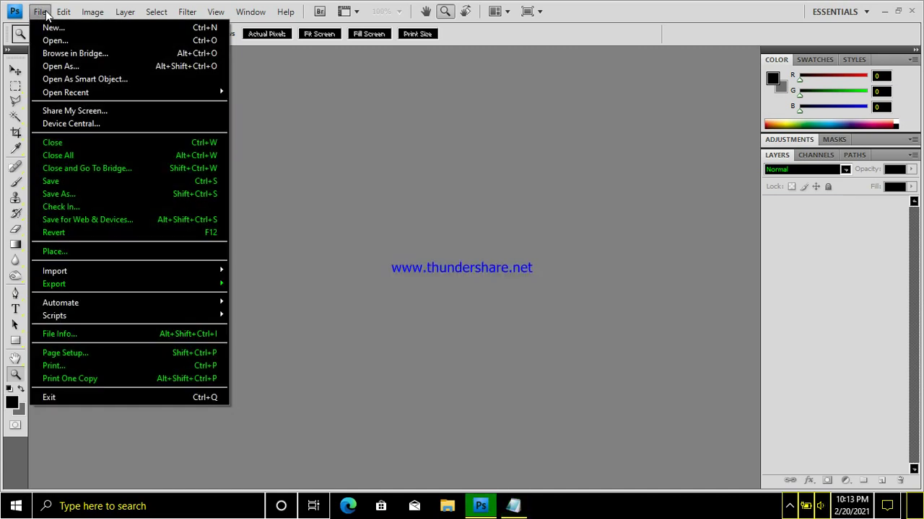
pyautogui.click(48, 44)
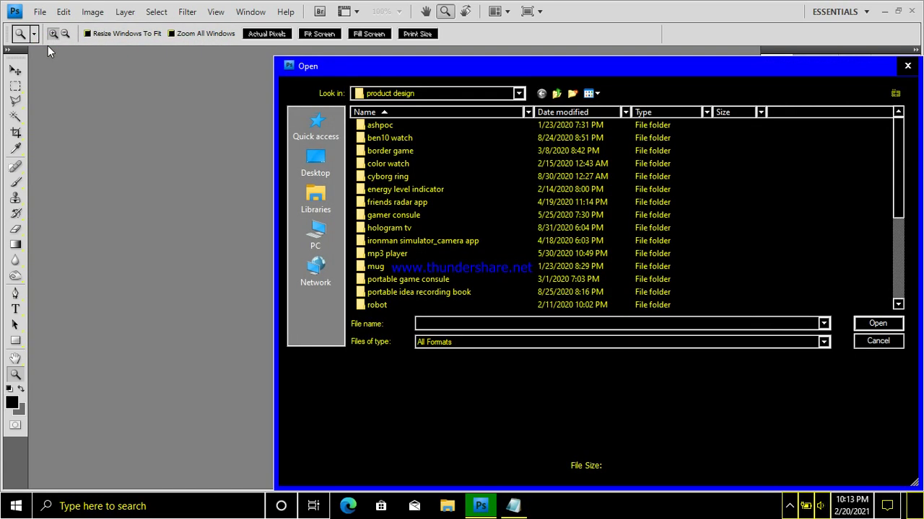
pyautogui.click(435, 245)
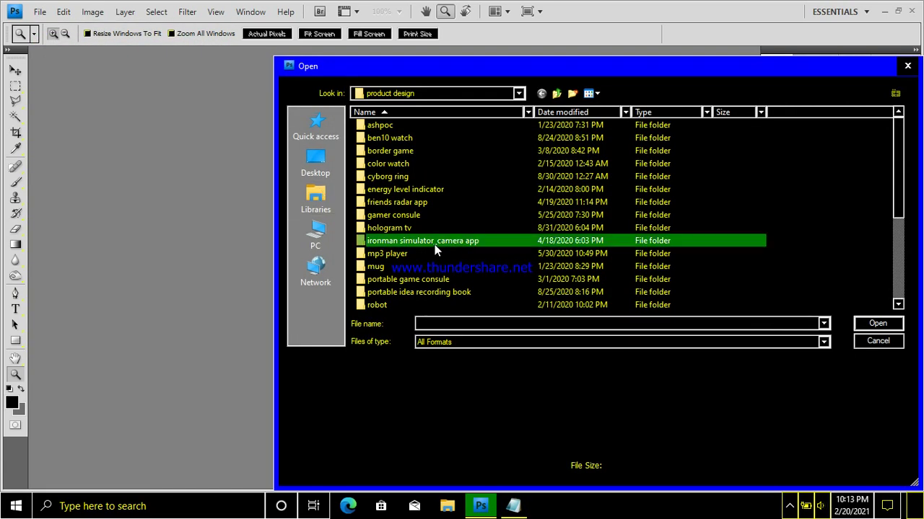
pyautogui.press('BackSpace')
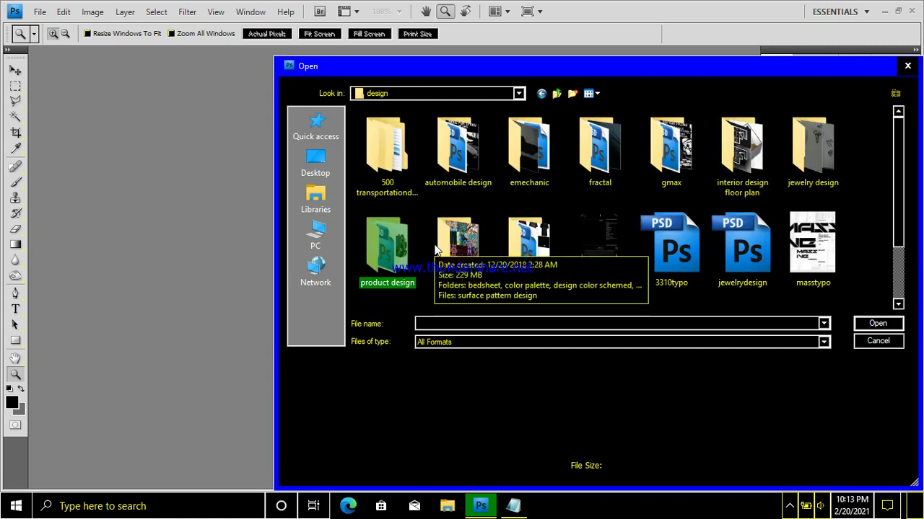
pyautogui.doubleClick(460, 267)
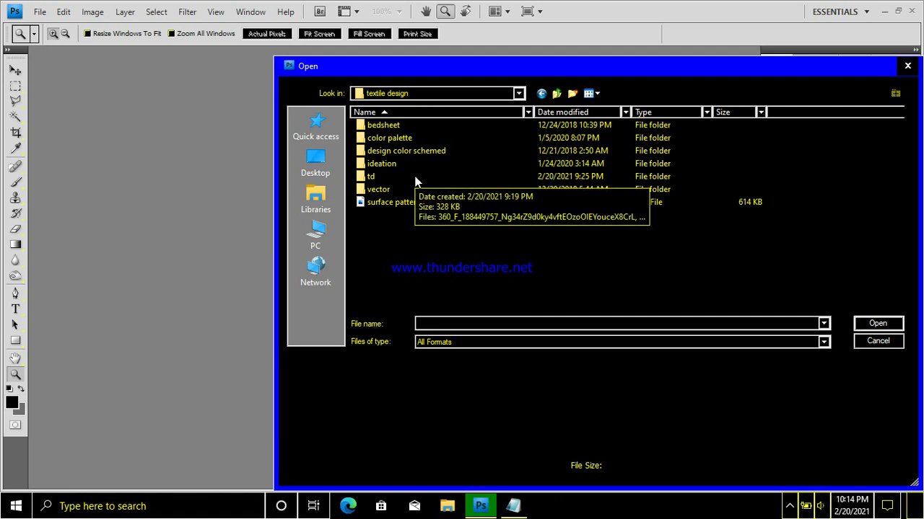
pyautogui.doubleClick(390, 179)
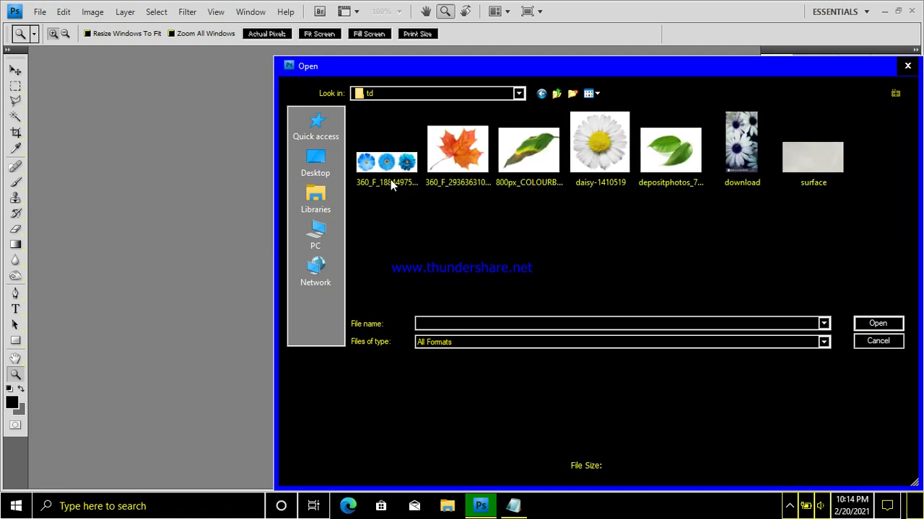
pyautogui.click(826, 152)
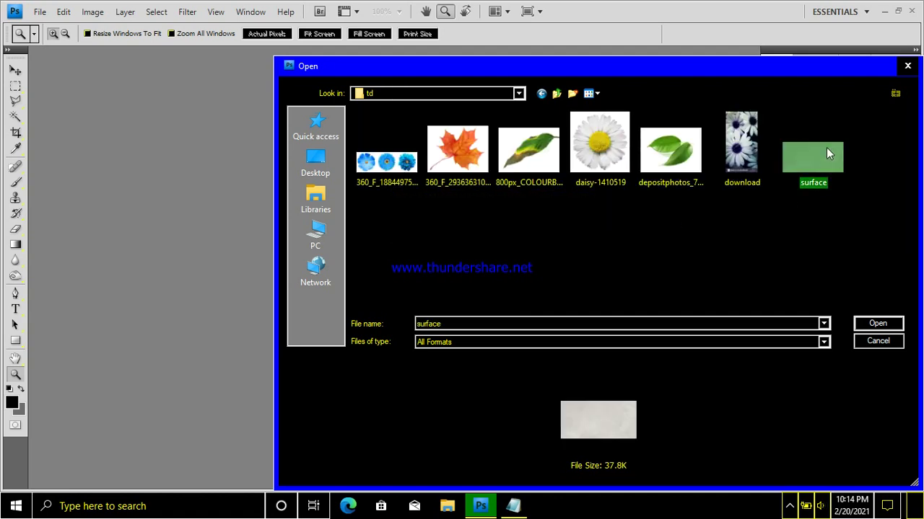
pyautogui.doubleClick(803, 164)
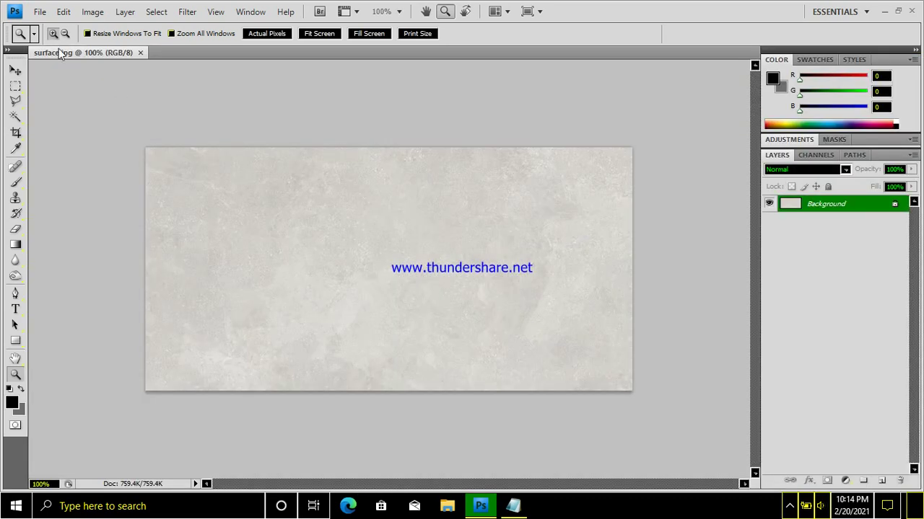
# - Open the depositphotos green leaf image from the td folder and copy it into surface.jpg, closing the source image
pyautogui.click(40, 11)
pyautogui.click(55, 40)
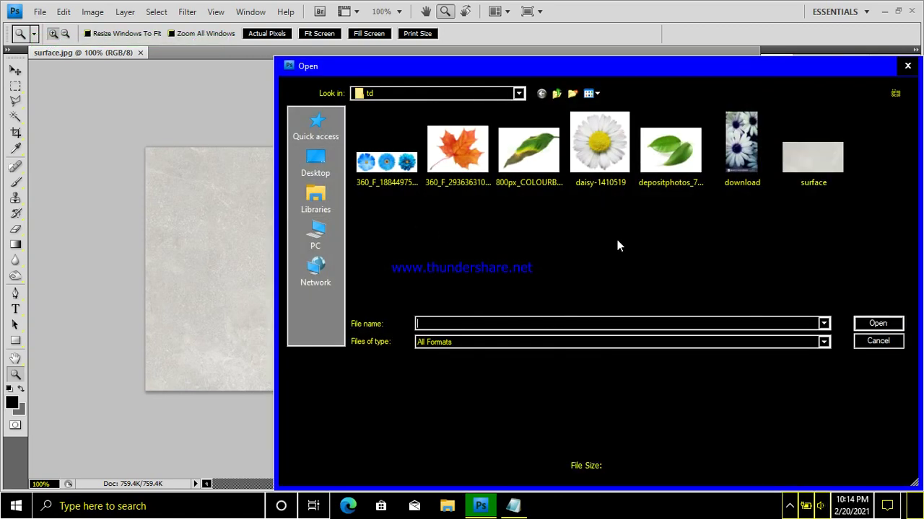
pyautogui.doubleClick(661, 166)
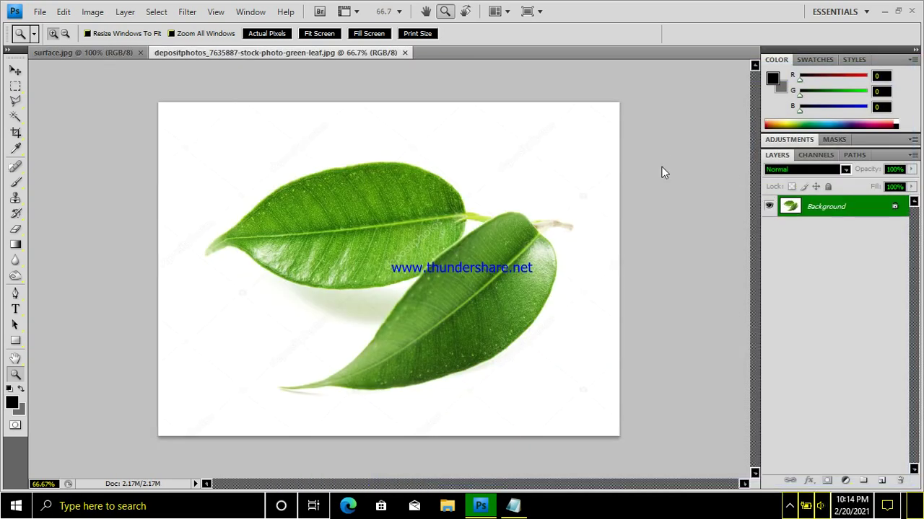
pyautogui.moveTo(287, 52); pyautogui.dragTo(238, 86)
pyautogui.click(16, 70)
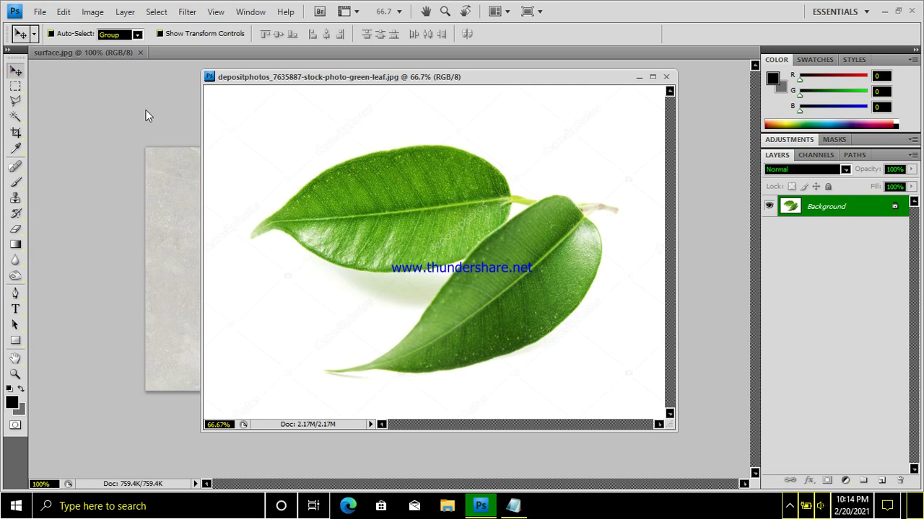
pyautogui.moveTo(264, 212); pyautogui.dragTo(173, 260)
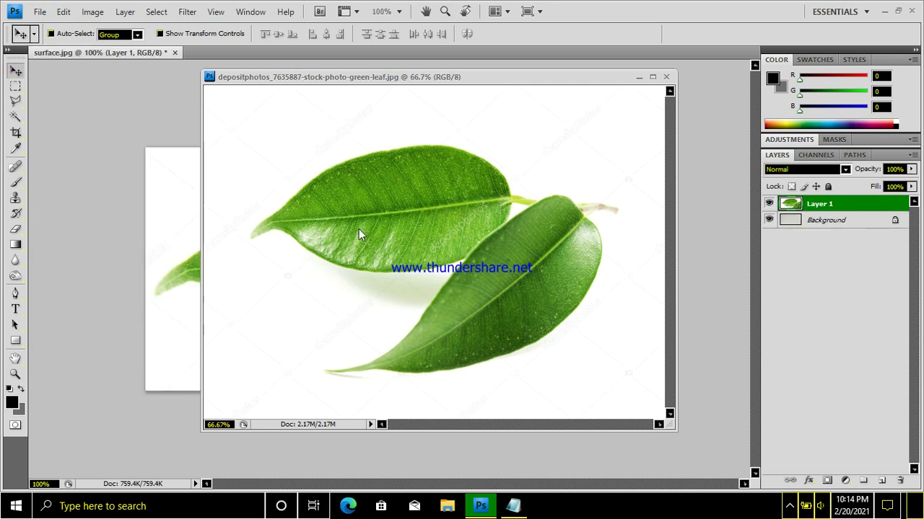
pyautogui.click(666, 77)
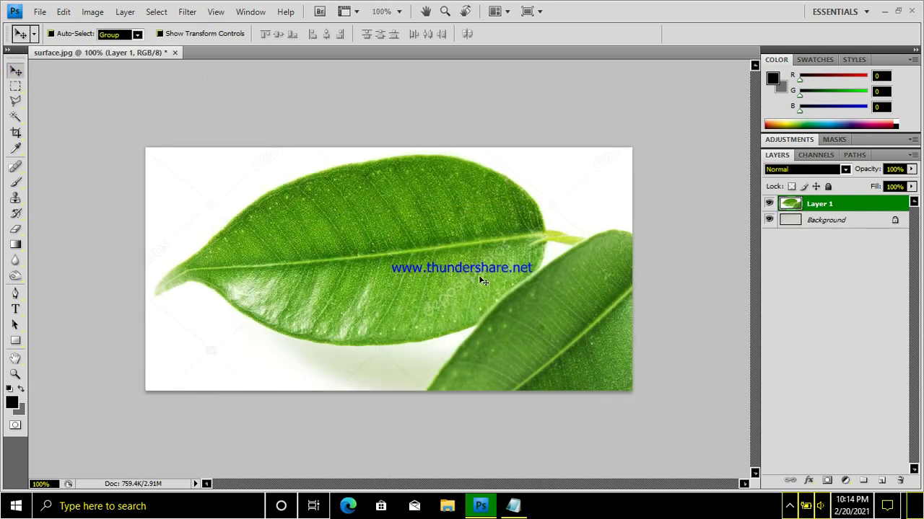
# - Scale the green leaf layer proportionally about its centre to 25.7%
pyautogui.hotkey('ctrl', 't')
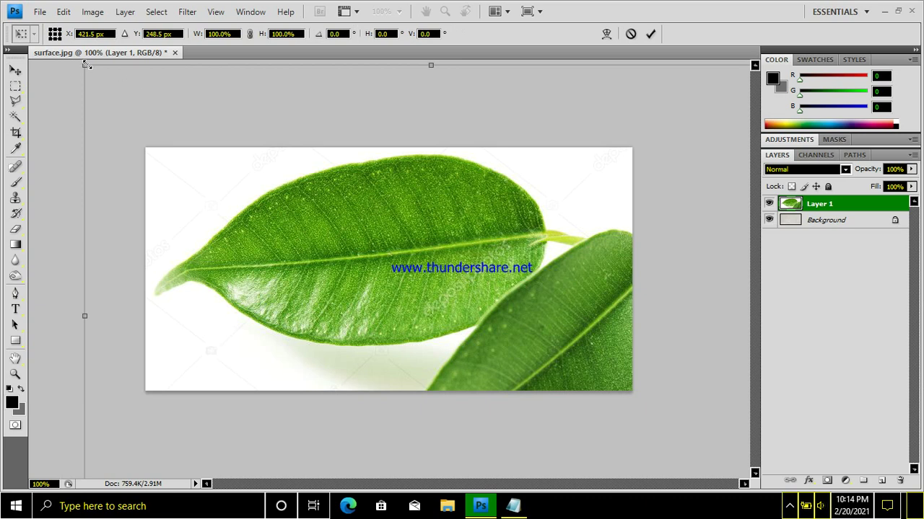
pyautogui.moveTo(86, 64); pyautogui.dragTo(300, 221)
pyautogui.moveTo(354, 256); pyautogui.dragTo(342, 254)
pyautogui.press('Return')
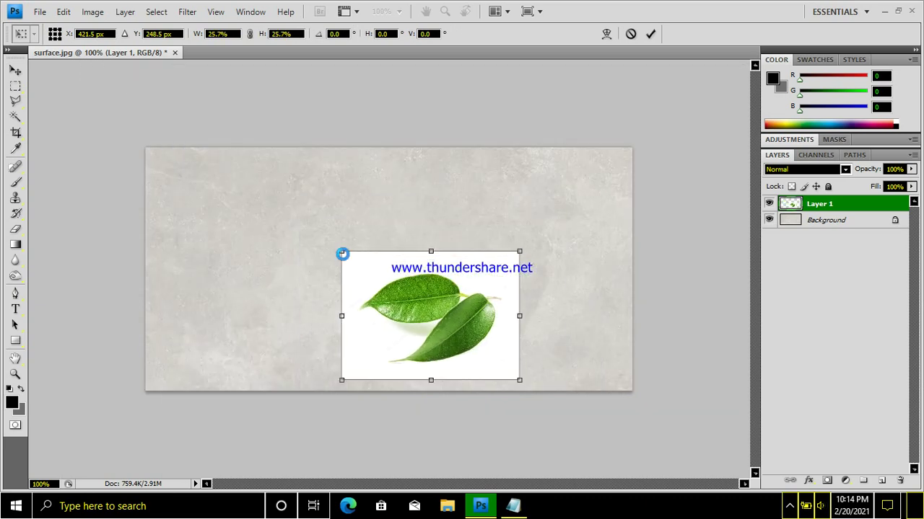
# - Move the green leaves left of the canvas centre and set their layer's blend mode to Multiply
pyautogui.moveTo(403, 288); pyautogui.dragTo(318, 281)
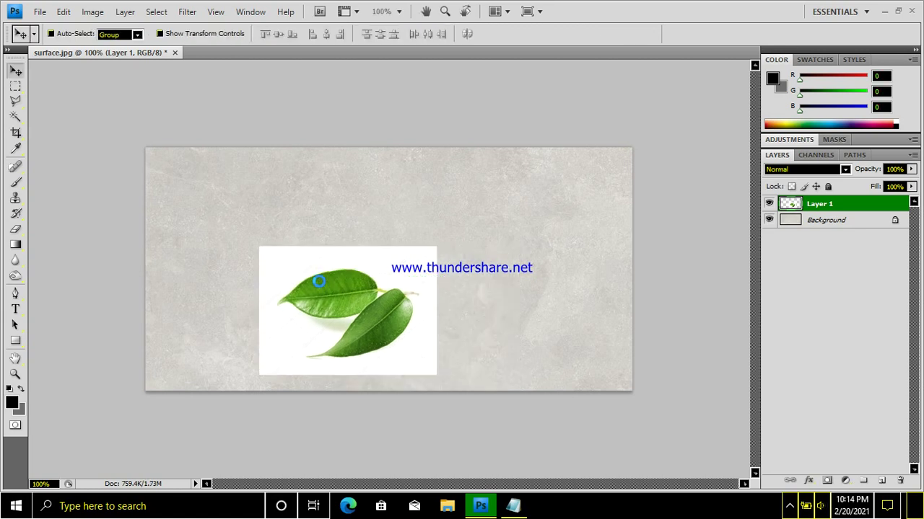
pyautogui.click(794, 169)
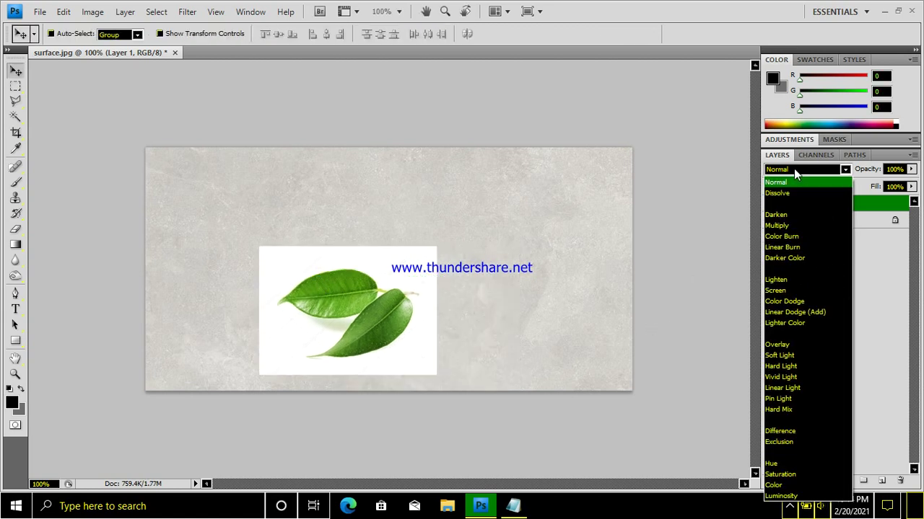
pyautogui.click(776, 226)
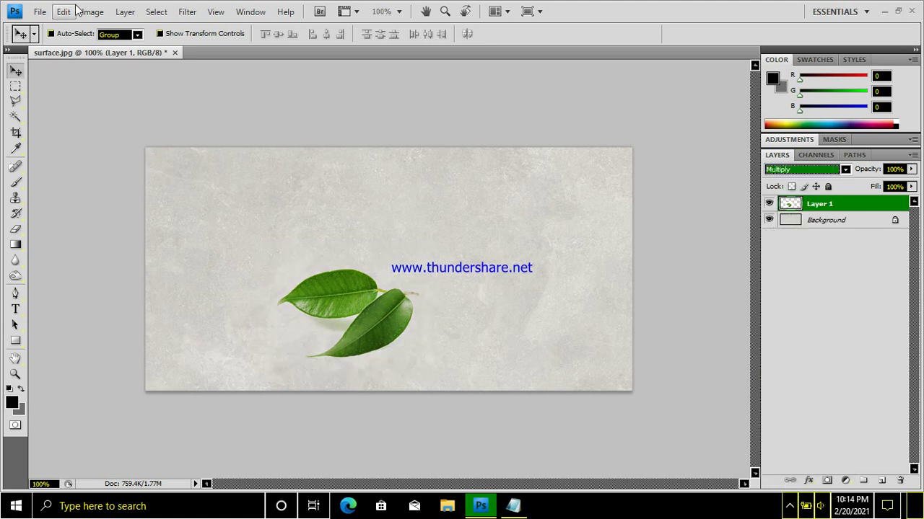
# - Open the daisy-1410519 image and copy it into surface.jpg as a layer, closing the source image
pyautogui.click(40, 12)
pyautogui.click(45, 41)
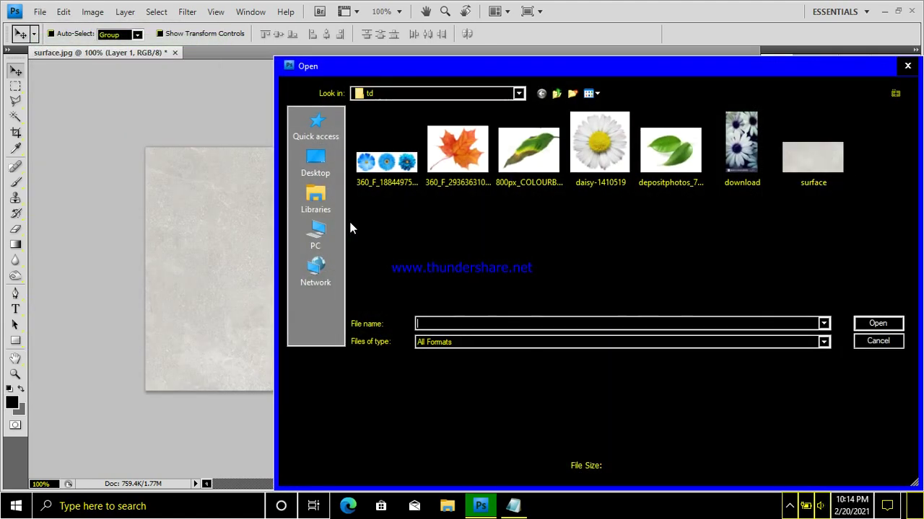
pyautogui.click(583, 147)
pyautogui.doubleClick(583, 147)
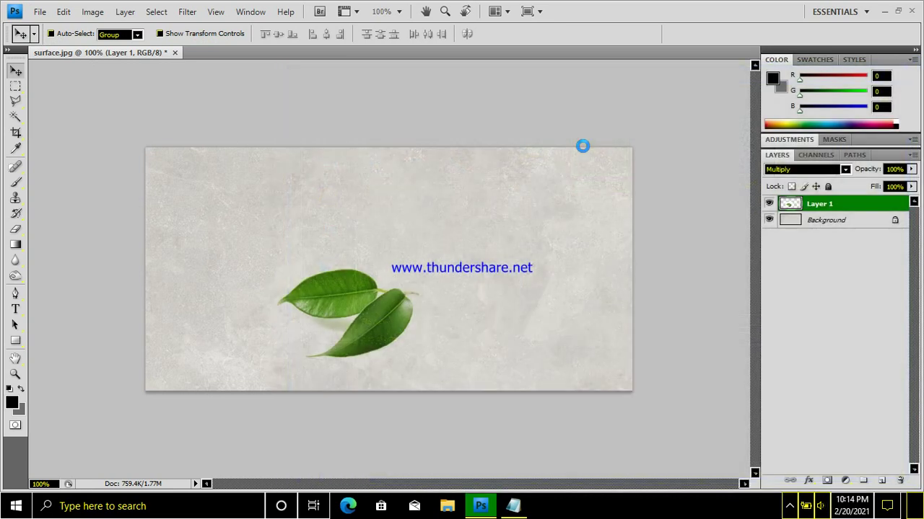
pyautogui.moveTo(214, 57); pyautogui.dragTo(314, 241)
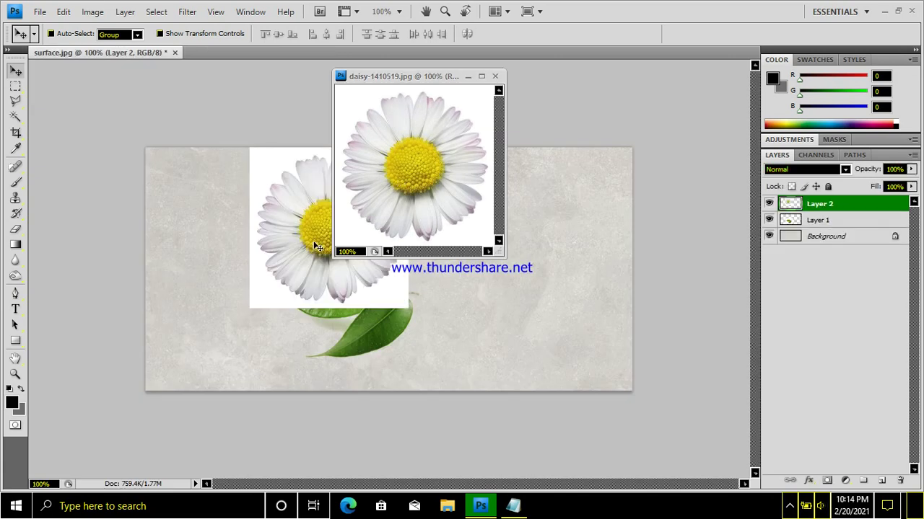
pyautogui.click(495, 76)
# - Place the daisy just above the green leaves near the canvas centre and set its layer's blend mode to Multiply
pyautogui.moveTo(365, 210); pyautogui.dragTo(427, 236)
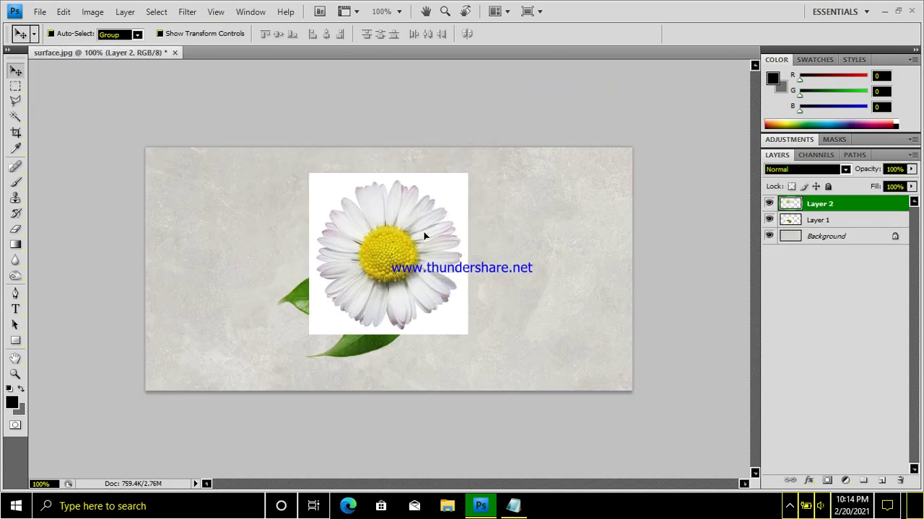
pyautogui.click(793, 172)
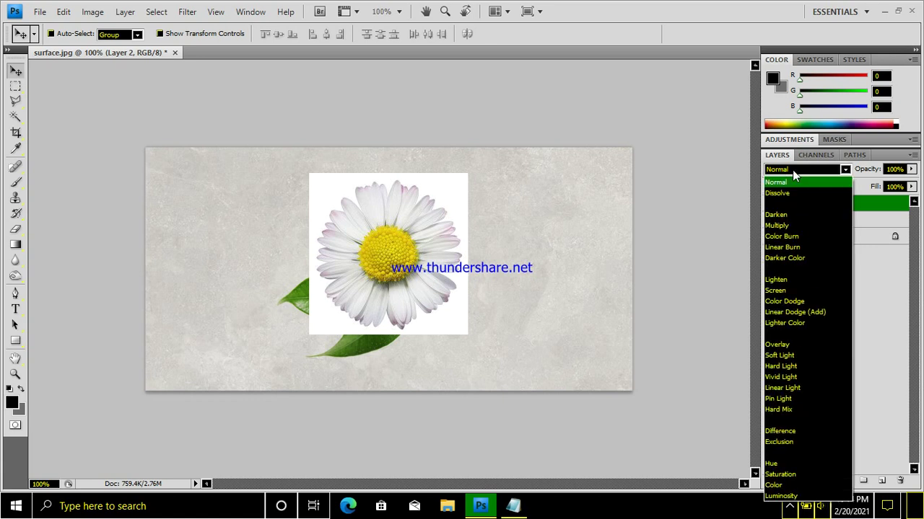
pyautogui.click(785, 224)
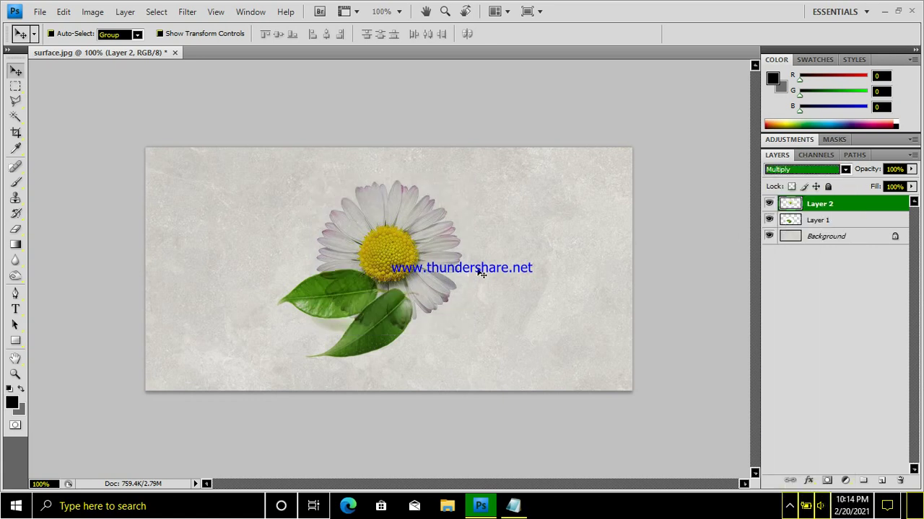
pyautogui.moveTo(407, 245); pyautogui.dragTo(418, 244)
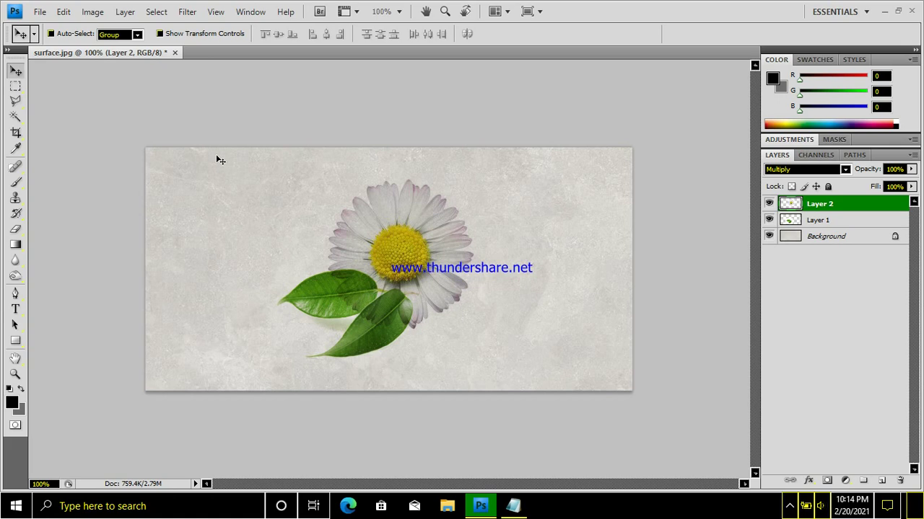
# - Open the orange maple leaf image and copy it onto the right part of surface.jpg, closing the source image
pyautogui.click(37, 12)
pyautogui.click(40, 41)
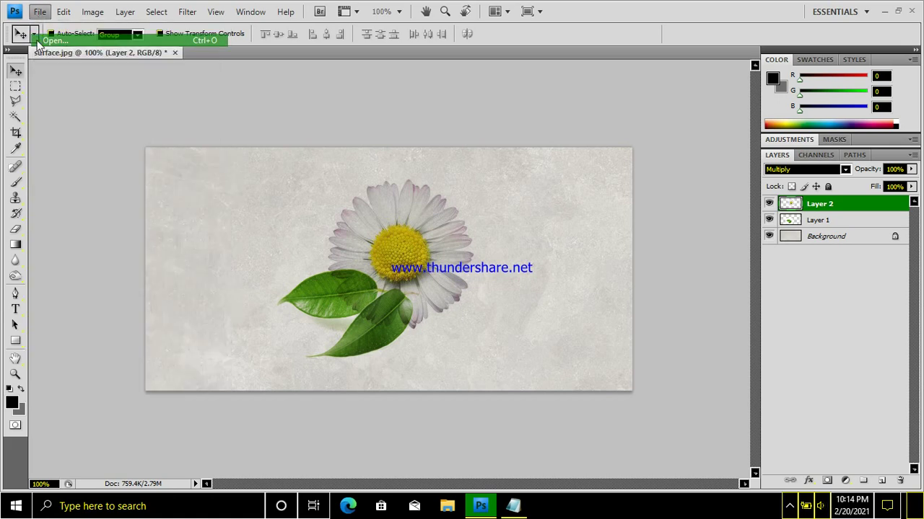
pyautogui.click(471, 148)
pyautogui.doubleClick(471, 148)
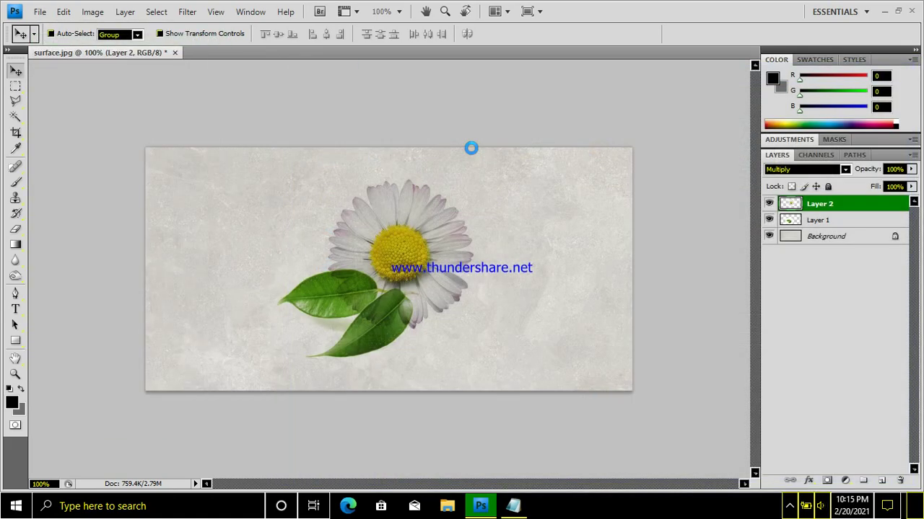
pyautogui.moveTo(216, 53); pyautogui.dragTo(462, 94)
pyautogui.moveTo(466, 176); pyautogui.dragTo(394, 198)
pyautogui.click(744, 79)
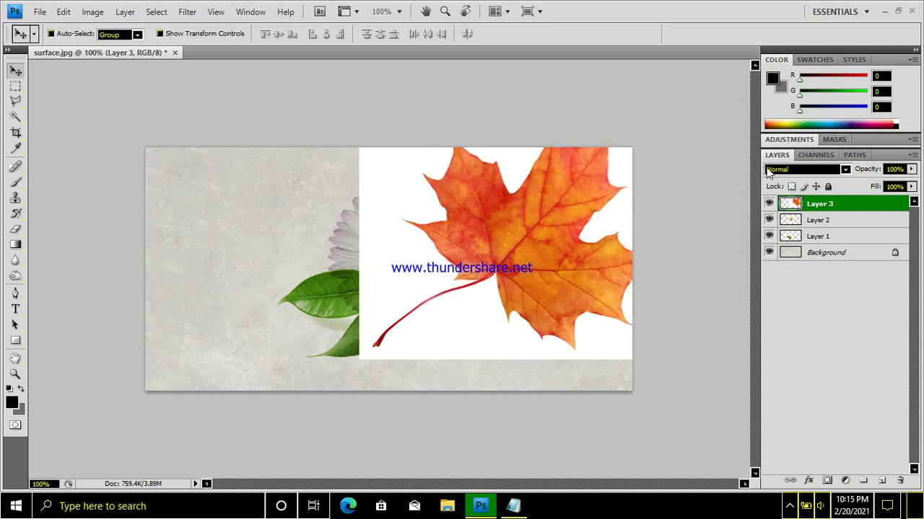
# - Set the maple leaf layer's blend mode to Multiply and shift the daisy and green leaves slightly left
pyautogui.click(769, 170)
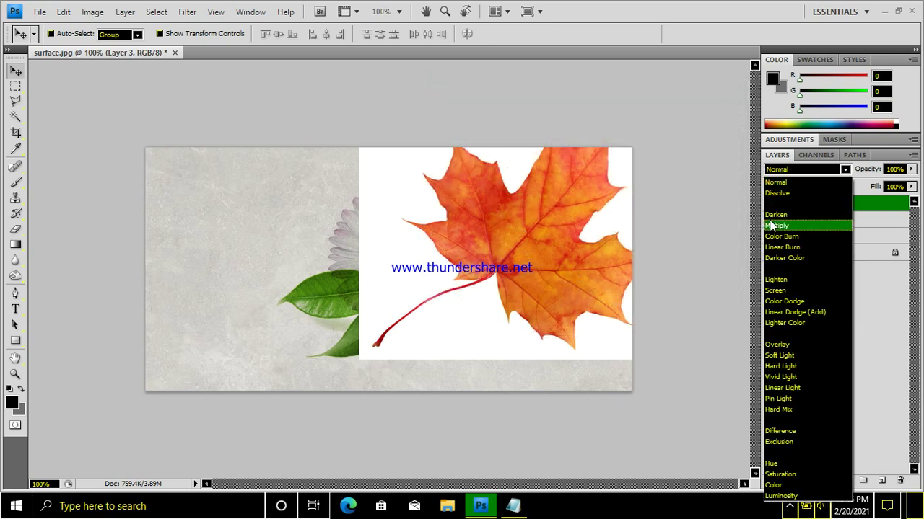
pyautogui.click(771, 226)
pyautogui.moveTo(328, 307); pyautogui.dragTo(311, 317)
# - Apply Posterize to the green leaves layer, with the levels raised to about 9
pyautogui.click(794, 241)
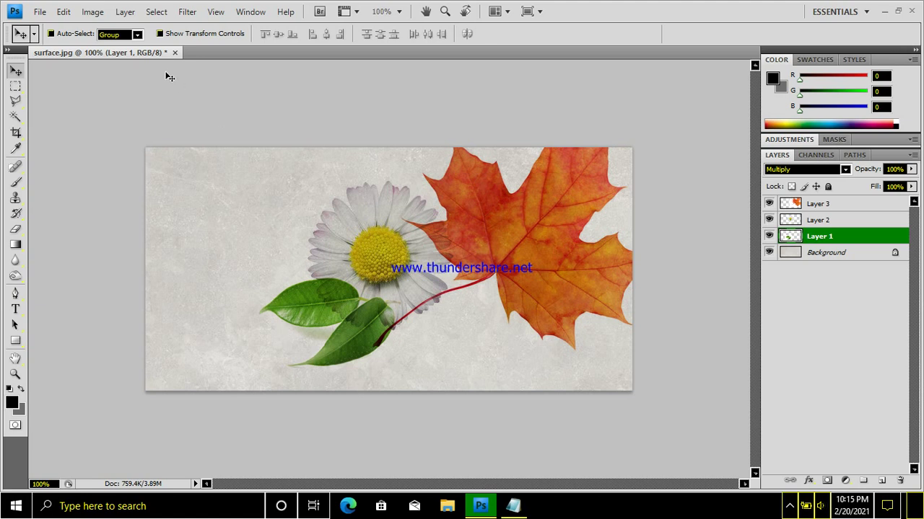
pyautogui.click(93, 12)
pyautogui.moveTo(104, 47)
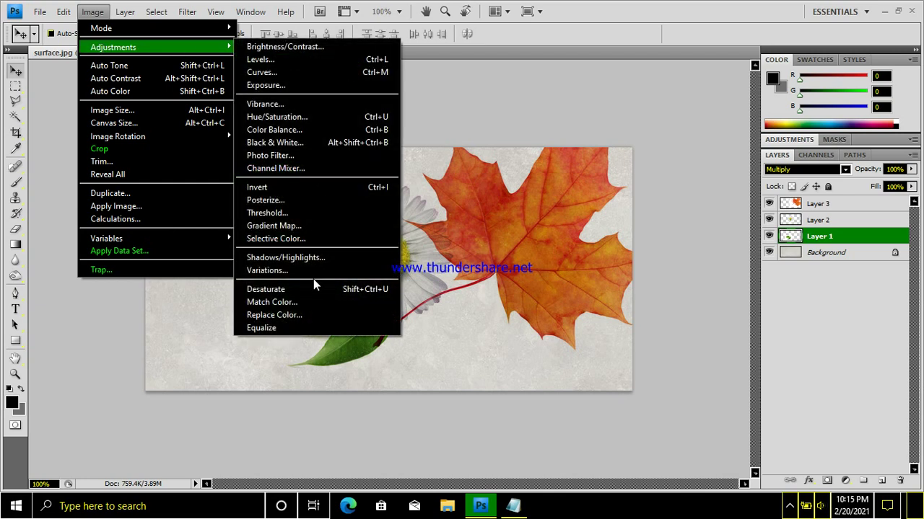
pyautogui.click(289, 199)
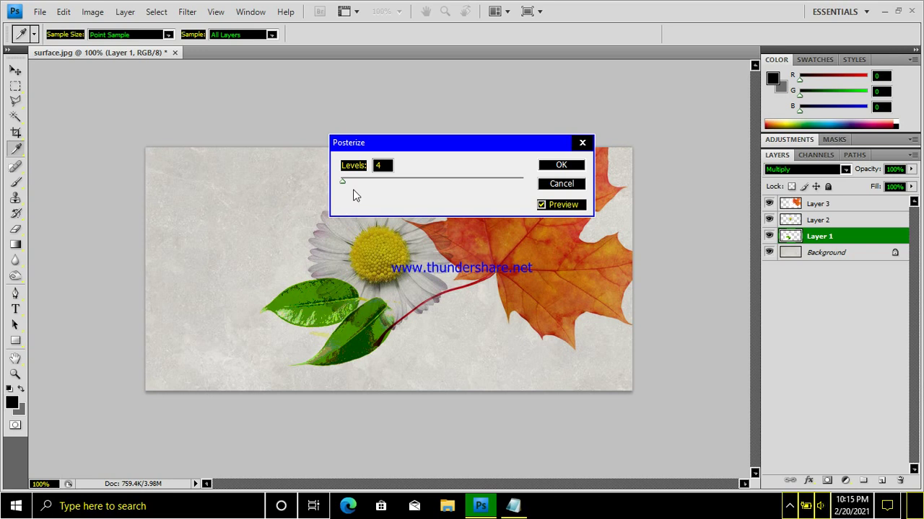
pyautogui.moveTo(344, 181)
pyautogui.mouseDown()
pyautogui.moveTo(344, 189)
pyautogui.moveTo(404, 201)
pyautogui.moveTo(346, 190)
pyautogui.mouseUp()
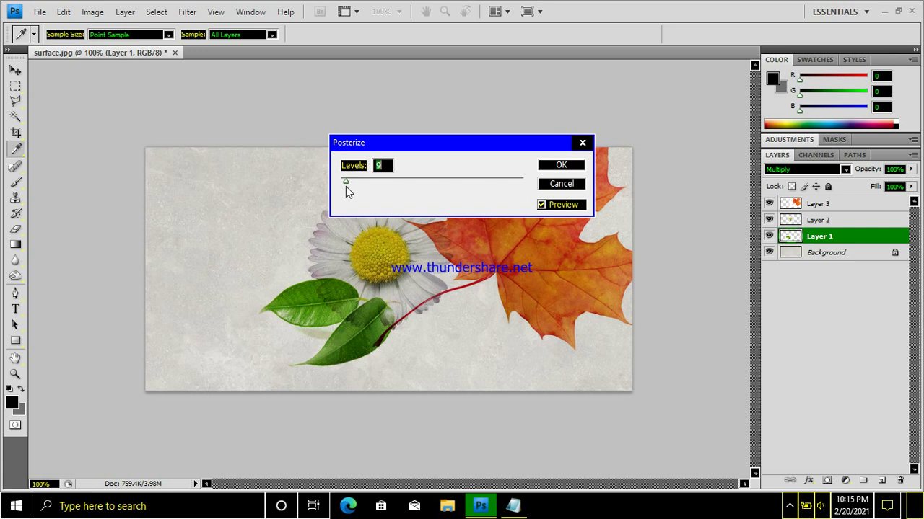
pyautogui.moveTo(345, 187); pyautogui.dragTo(345, 184)
pyautogui.press('Return')
pyautogui.press('v')
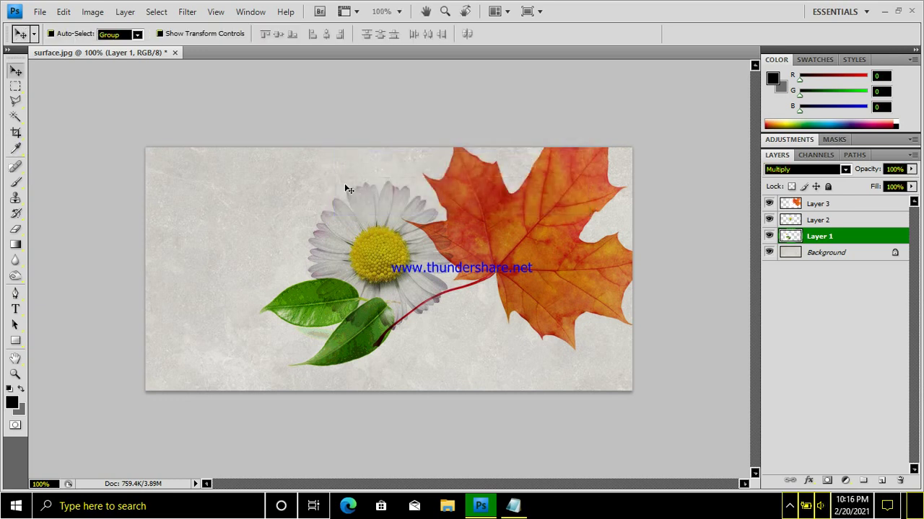
# - Desaturate the green leaves, maple leaf and daisy layers
pyautogui.hotkey('ctrl', 'shift', 'u')
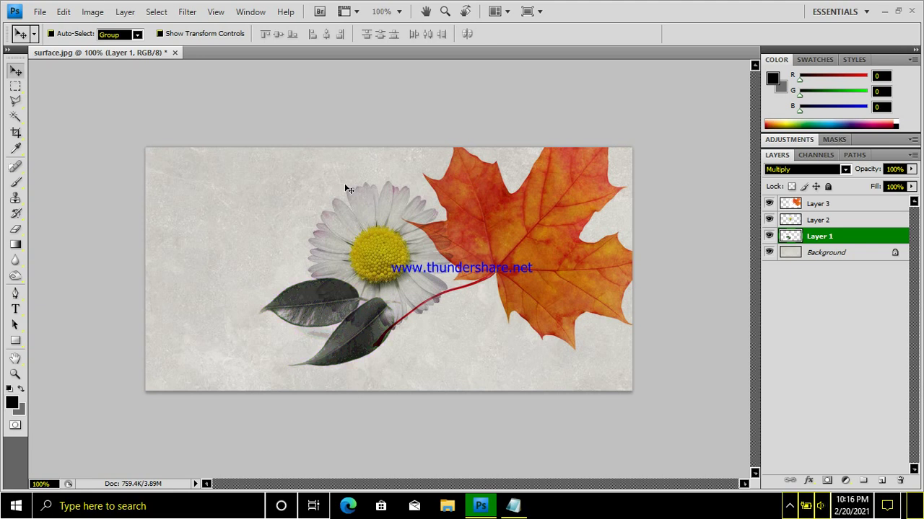
pyautogui.click(365, 215)
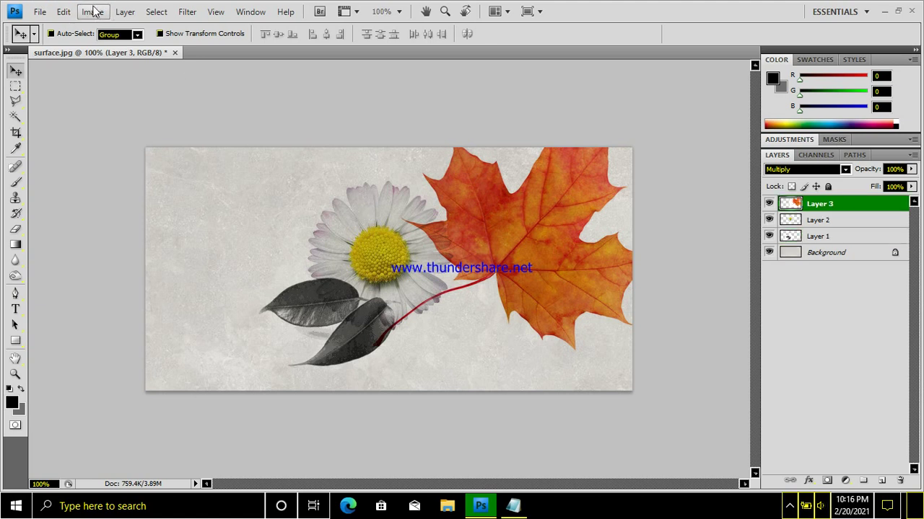
pyautogui.hotkey('ctrl', 'shift', 'u')
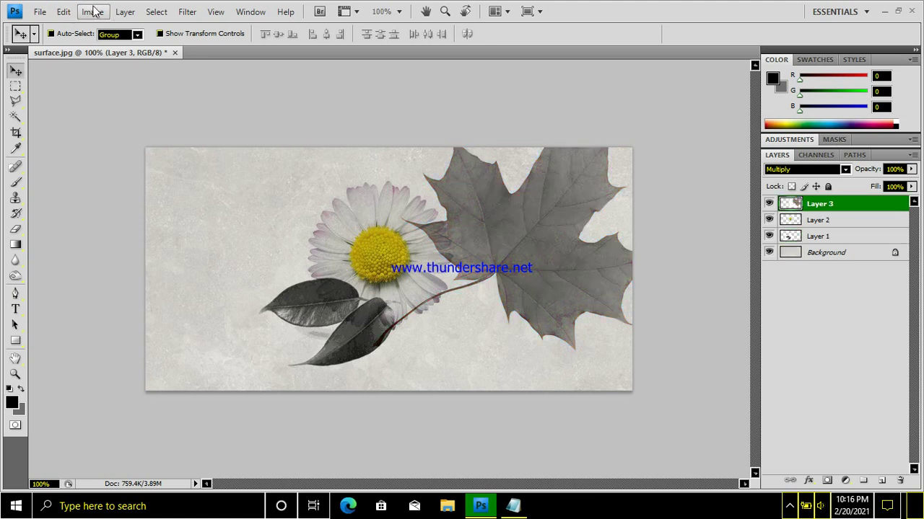
pyautogui.click(361, 254)
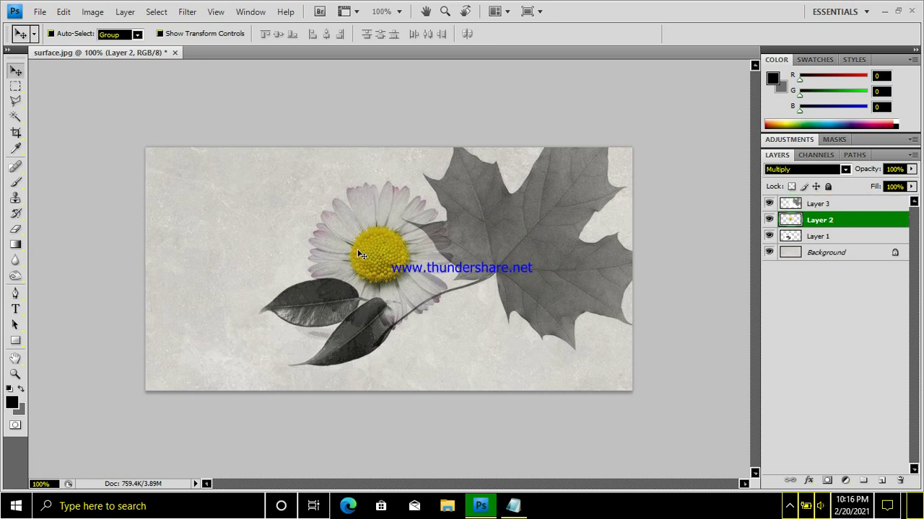
pyautogui.hotkey('ctrl', 'shift', 'u')
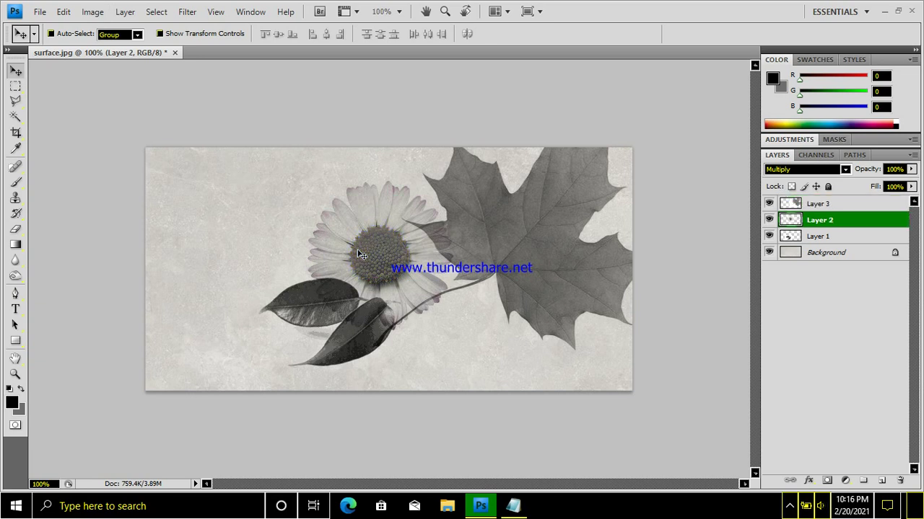
# - Apply a Threshold adjustment with level 221 to the daisy layer
pyautogui.click(96, 16)
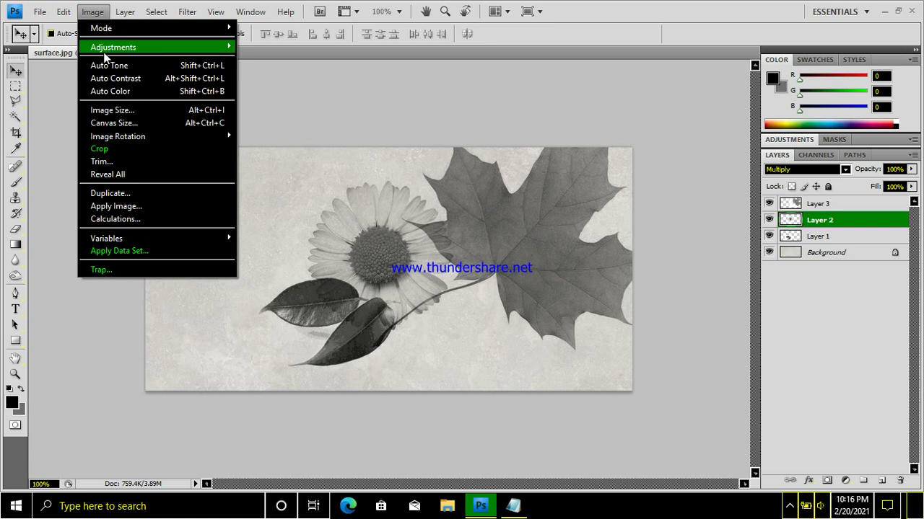
pyautogui.moveTo(142, 47)
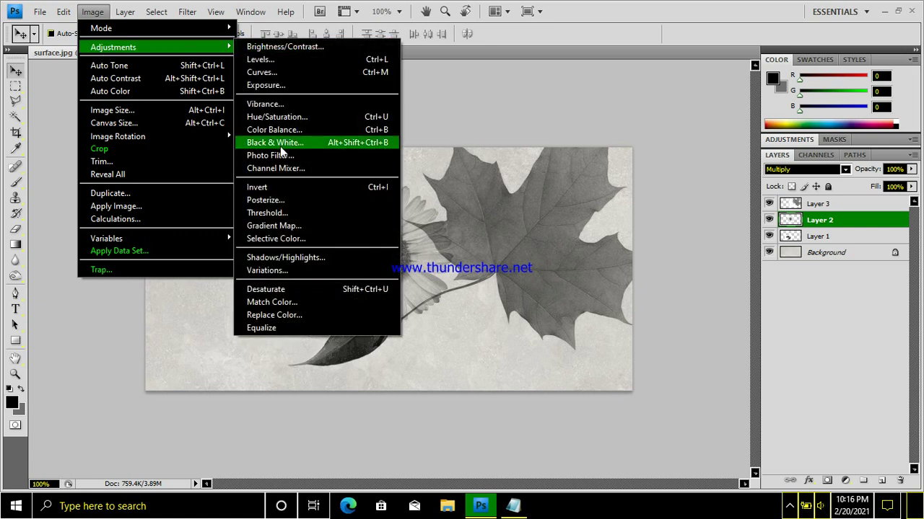
pyautogui.click(282, 213)
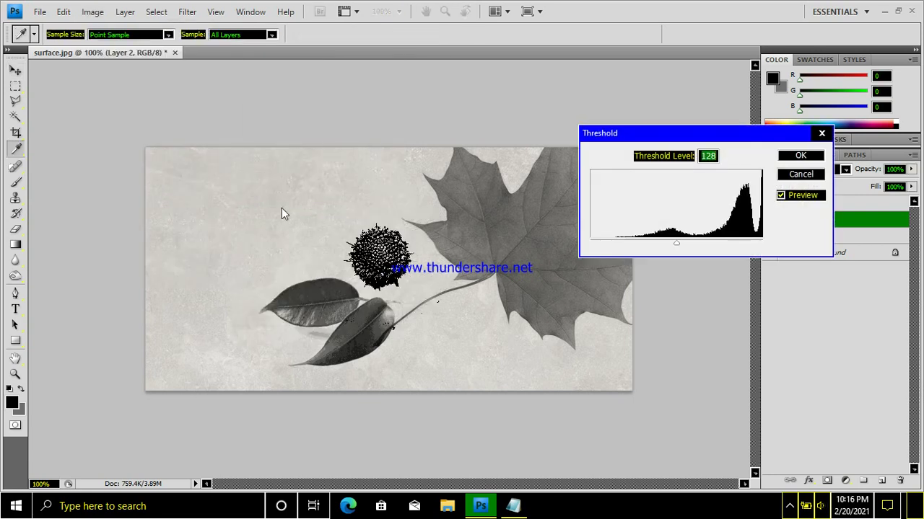
pyautogui.moveTo(676, 243); pyautogui.dragTo(743, 239)
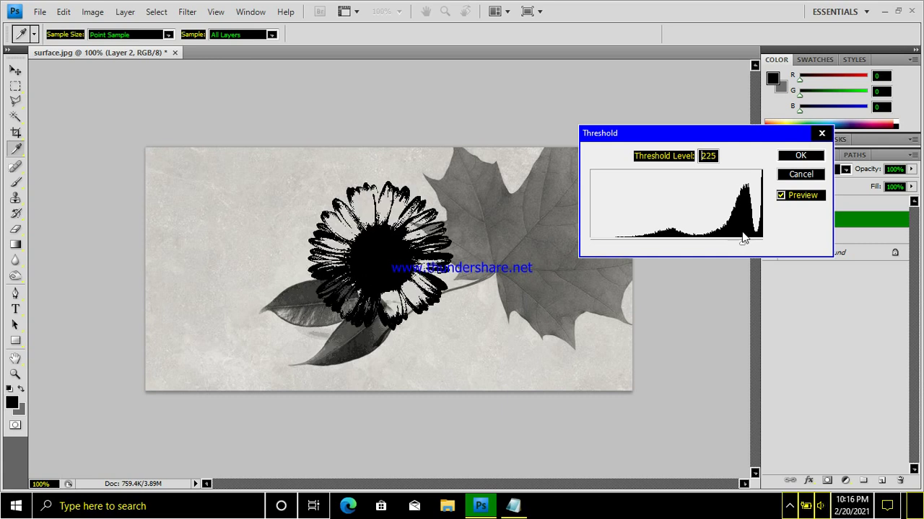
pyautogui.moveTo(744, 239); pyautogui.dragTo(740, 239)
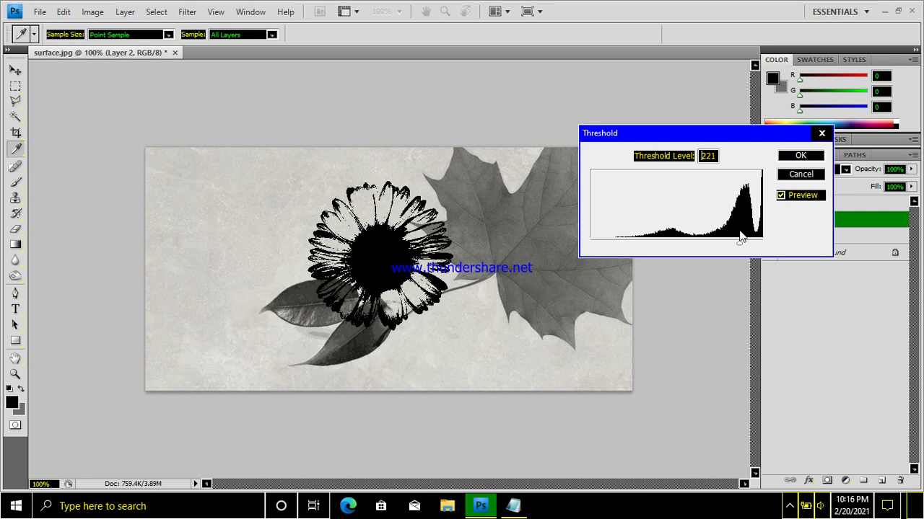
pyautogui.press('Return')
pyautogui.press('v')
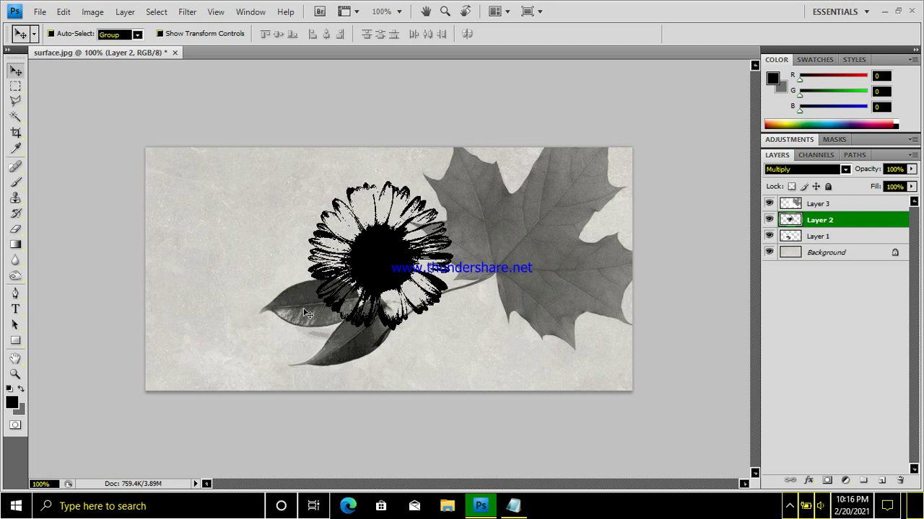
# - Apply a Threshold adjustment with level 99 to the layer with the two small leaves
pyautogui.click(818, 238)
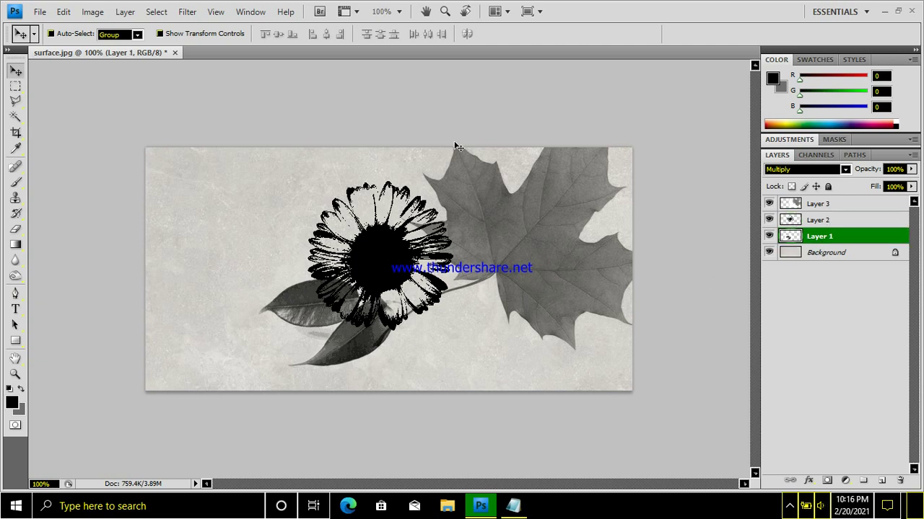
pyautogui.click(92, 13)
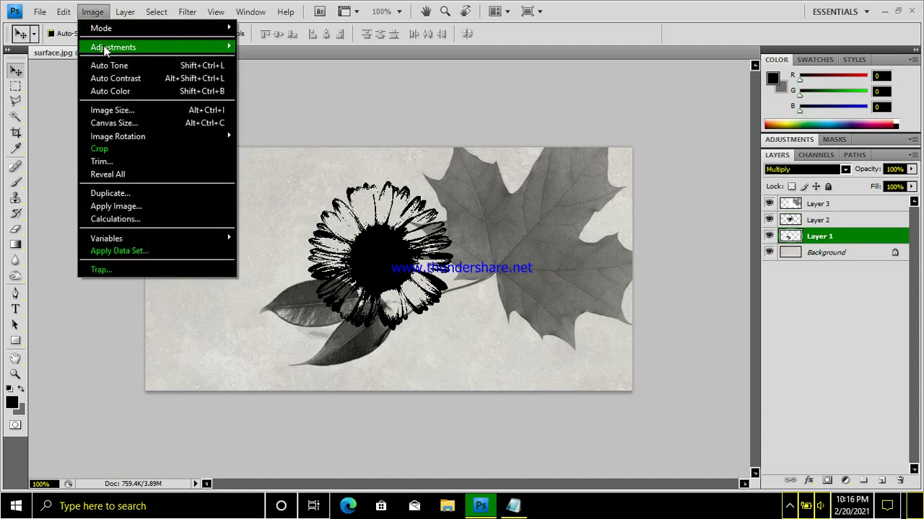
pyautogui.moveTo(108, 47)
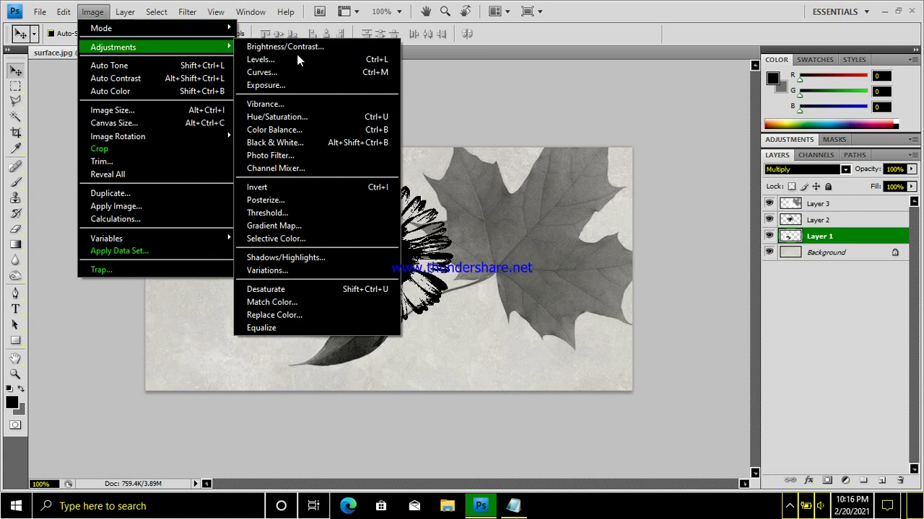
pyautogui.click(285, 211)
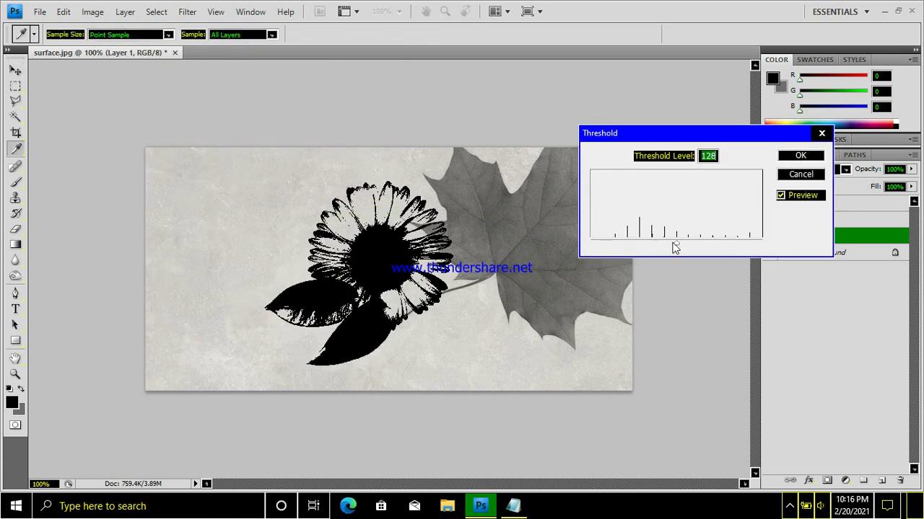
pyautogui.moveTo(676, 244); pyautogui.dragTo(654, 245)
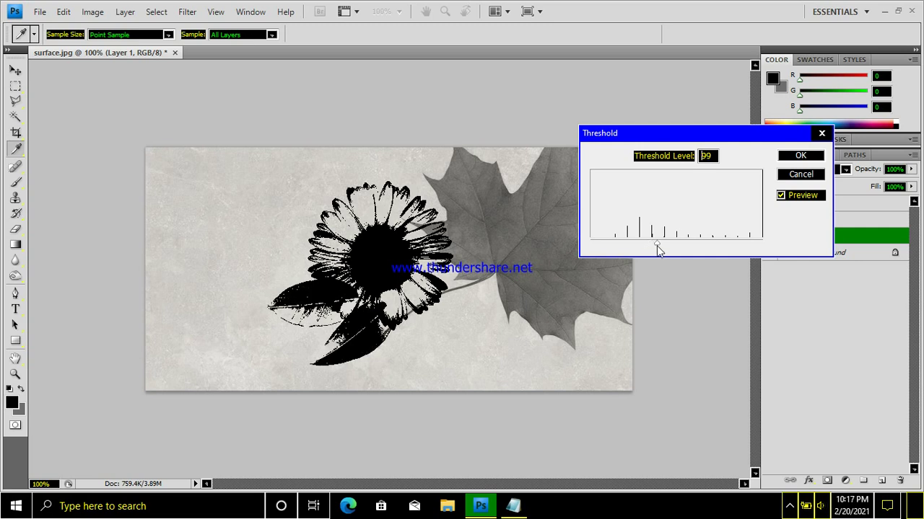
pyautogui.press('Return')
pyautogui.press('v')
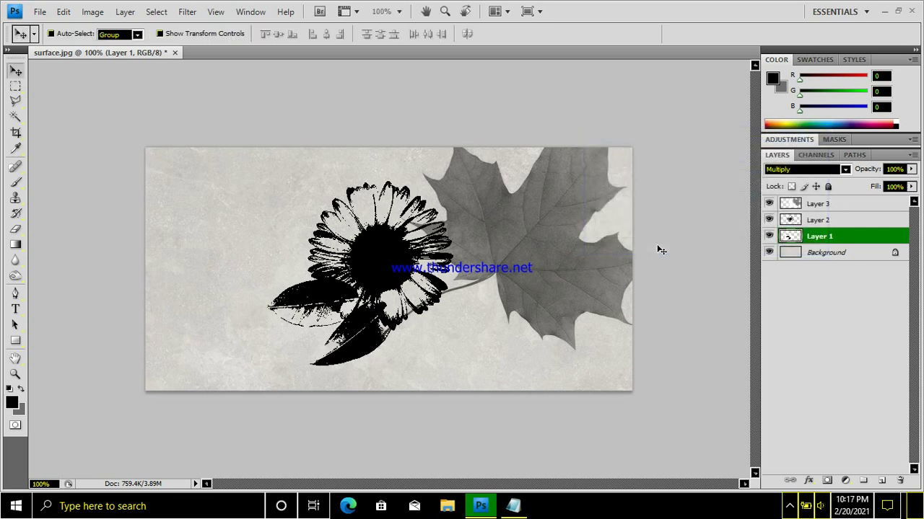
# - Apply a Threshold adjustment with level 162 to the maple leaf layer
pyautogui.click(578, 248)
pyautogui.click(93, 12)
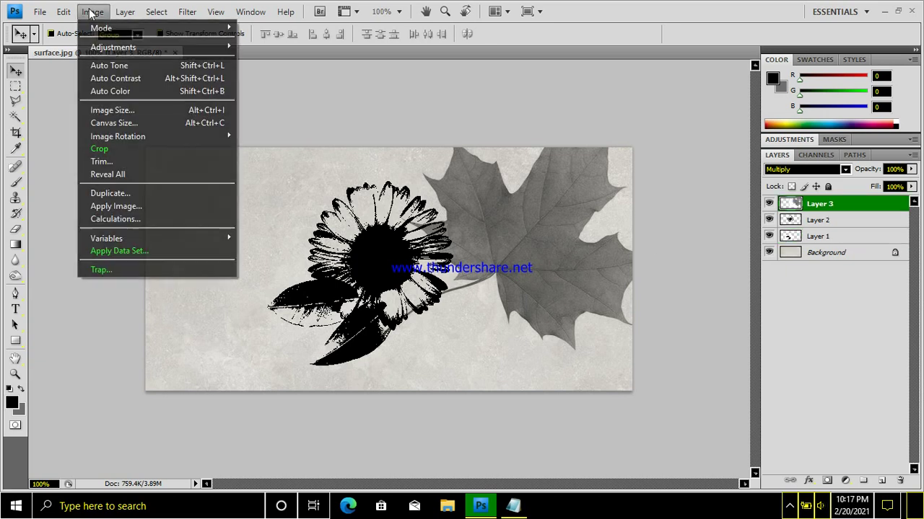
pyautogui.moveTo(101, 49)
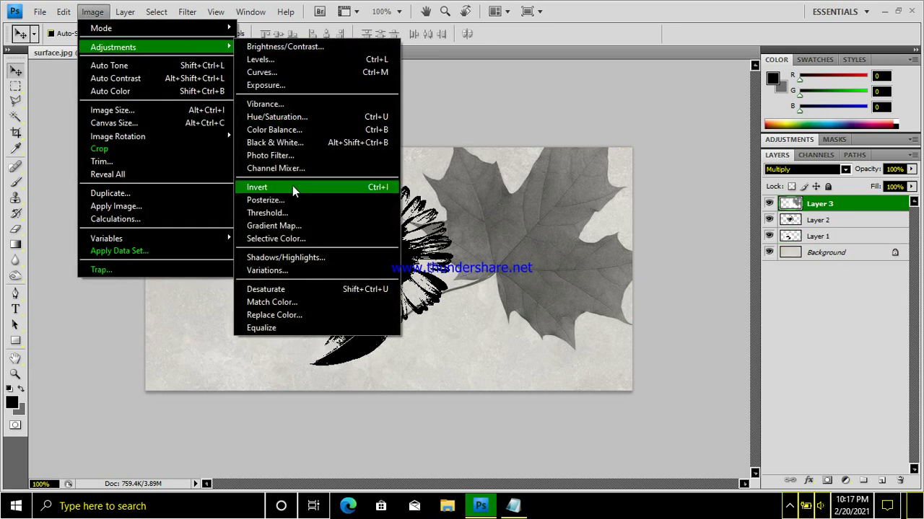
pyautogui.click(286, 213)
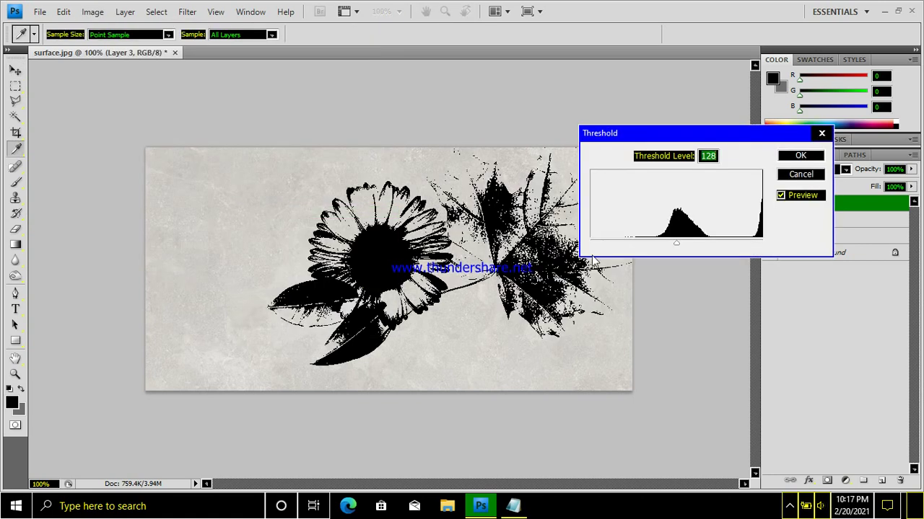
pyautogui.moveTo(644, 135); pyautogui.dragTo(737, 117)
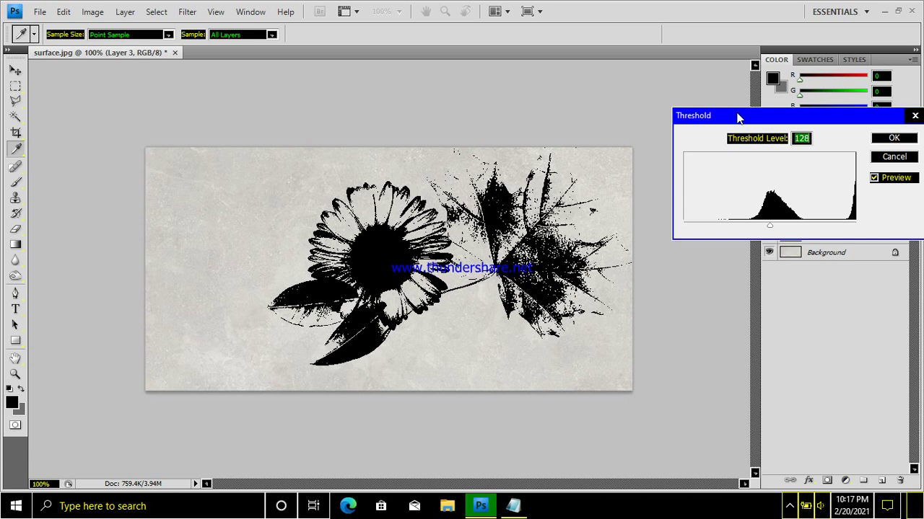
pyautogui.moveTo(772, 229)
pyautogui.mouseDown()
pyautogui.moveTo(803, 232)
pyautogui.moveTo(788, 229)
pyautogui.mouseUp()
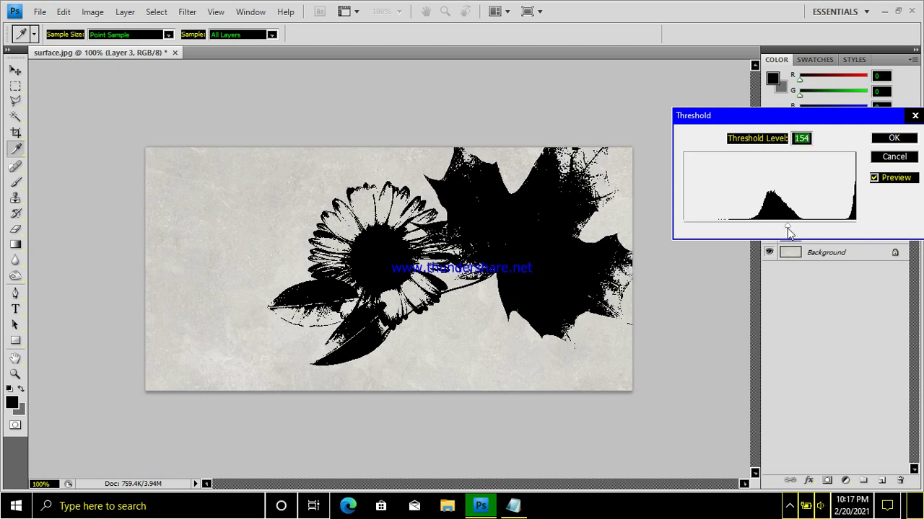
pyautogui.moveTo(787, 228); pyautogui.dragTo(799, 231)
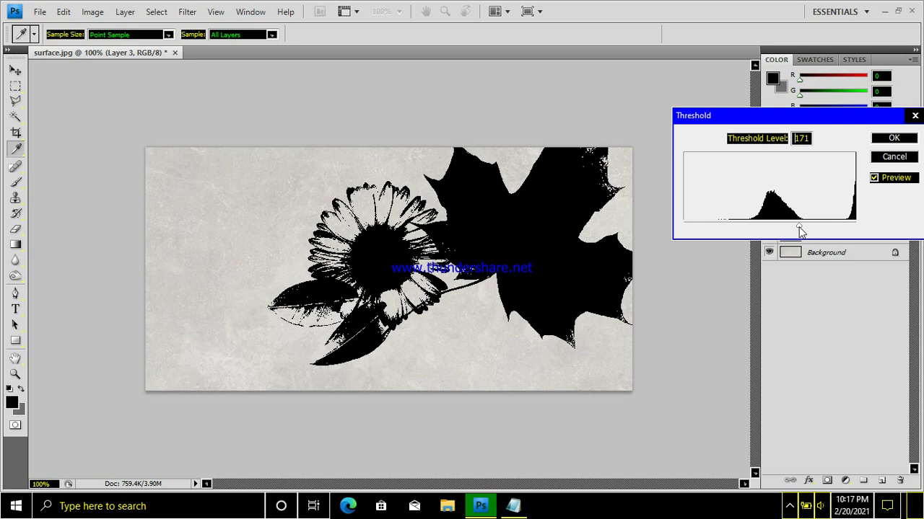
pyautogui.moveTo(795, 225); pyautogui.dragTo(794, 226)
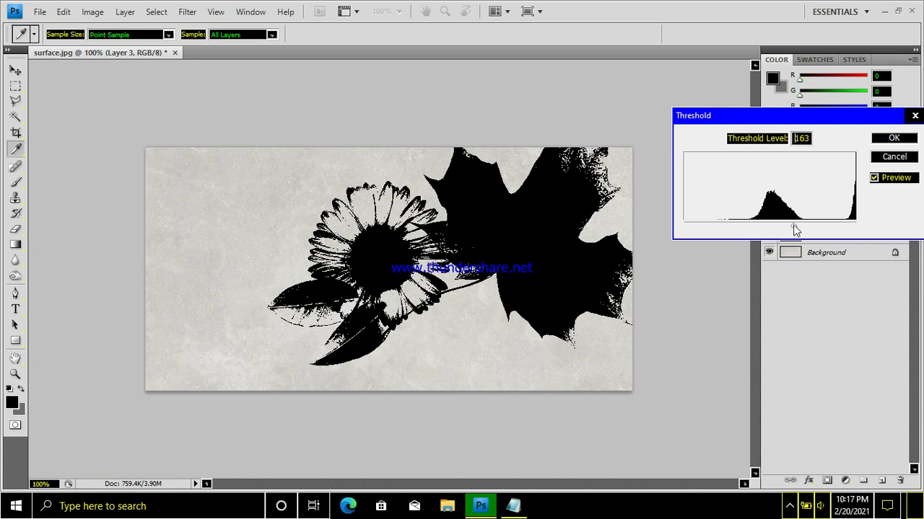
pyautogui.moveTo(794, 227); pyautogui.dragTo(794, 227)
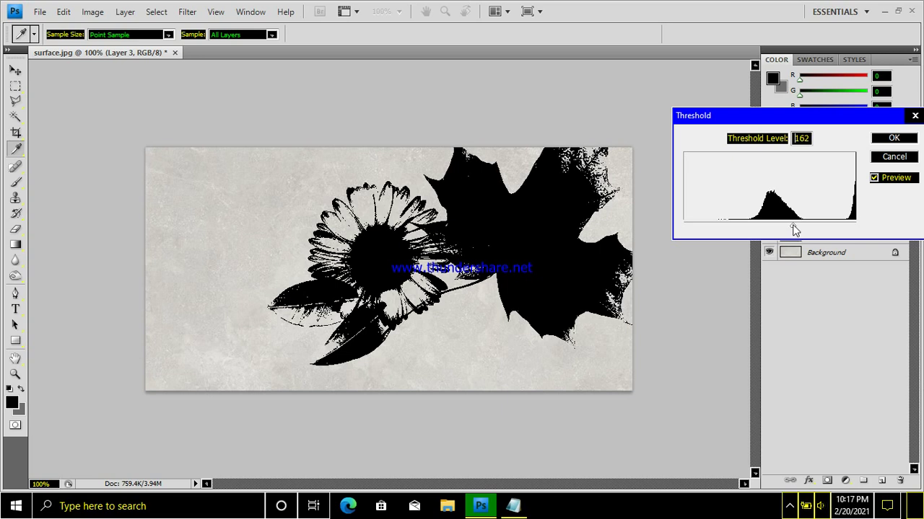
pyautogui.press('Return')
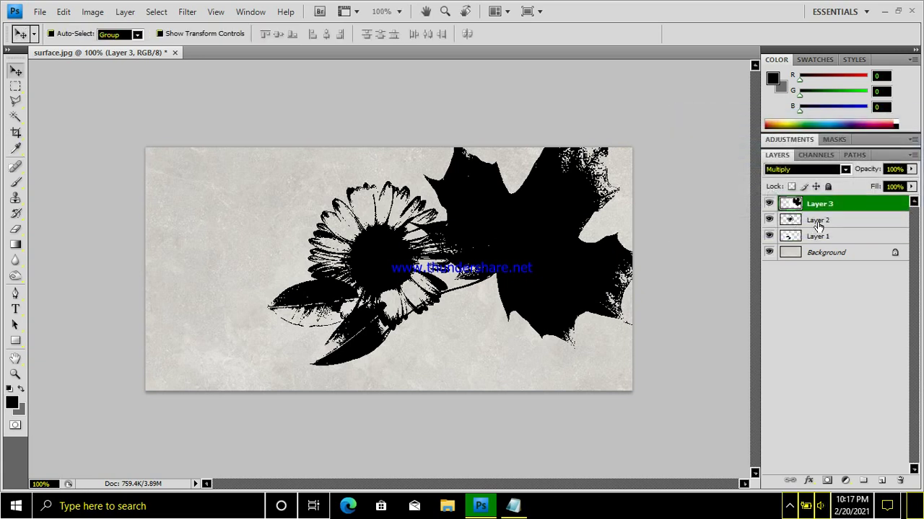
pyautogui.click(817, 220)
pyautogui.moveTo(366, 225); pyautogui.dragTo(410, 255)
pyautogui.hotkey('ctrl', 'z')
# - Duplicate the daisy and place the copy at the canvas's bottom edge, just below the maple leaf, nudging it slightly down
pyautogui.click(819, 220)
pyautogui.moveTo(383, 251); pyautogui.dragTo(495, 344)
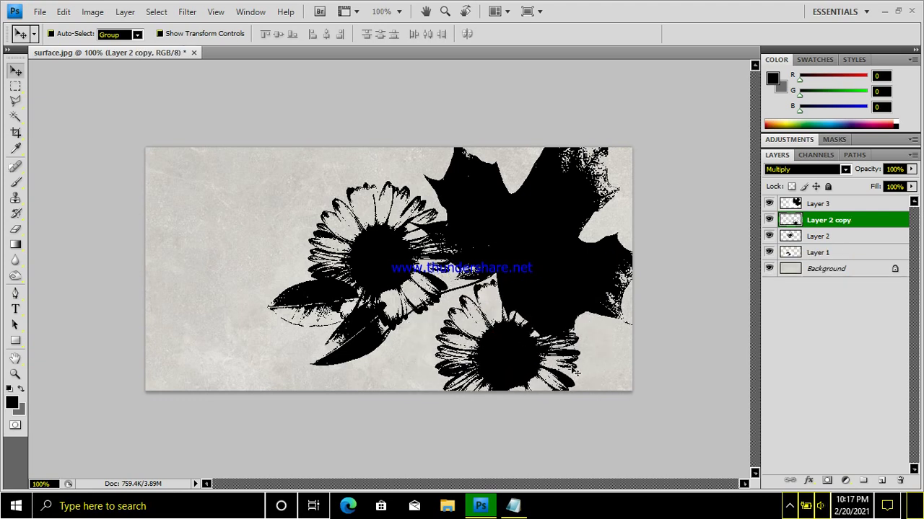
pyautogui.press('Down')
pyautogui.press('Down')
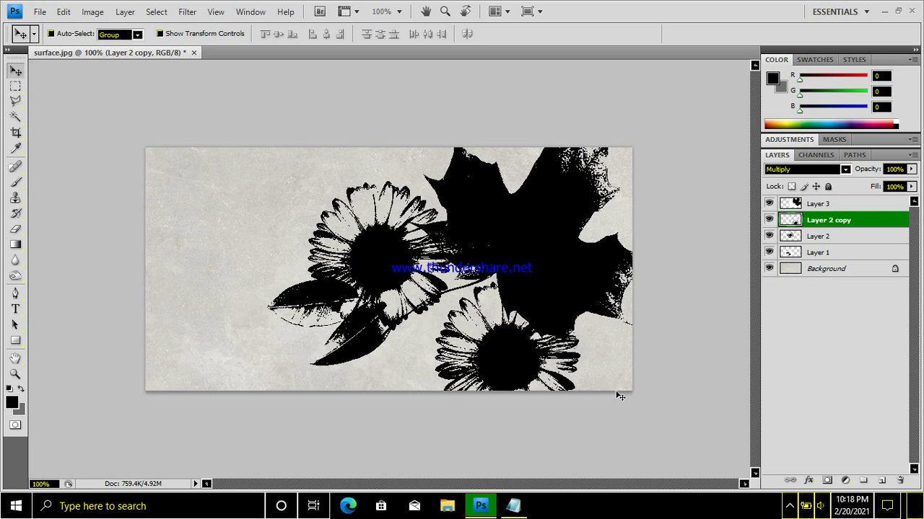
pyautogui.click(496, 359)
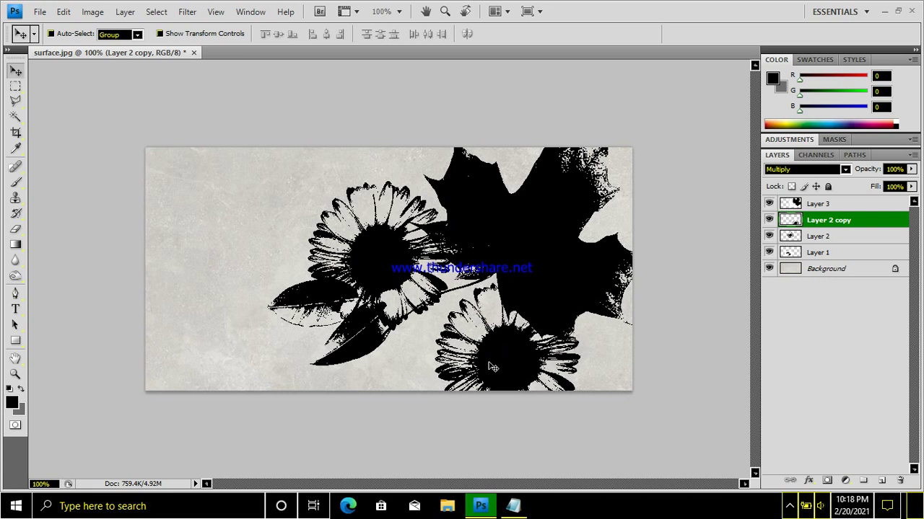
# - Duplicate the two small leaves, rotate the copy about -126°, and place it beside the daisy at the canvas's bottom edge
pyautogui.click(814, 253)
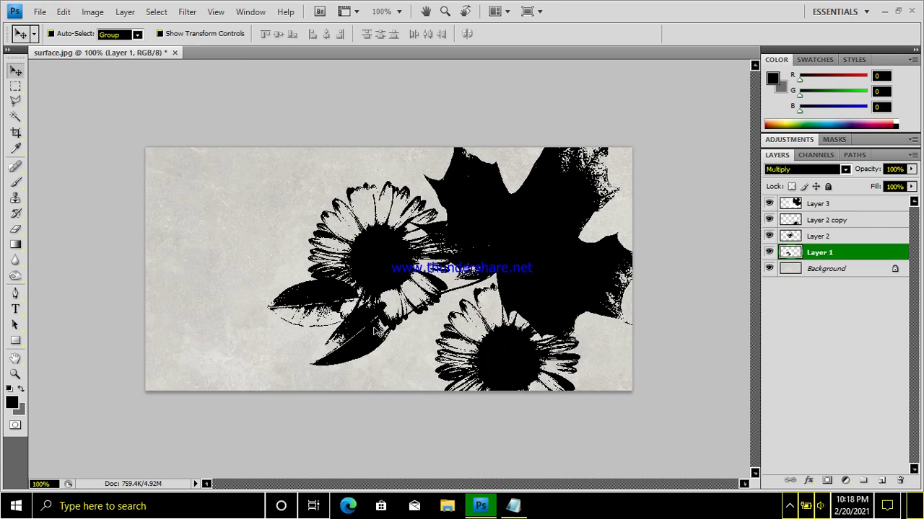
pyautogui.moveTo(297, 300); pyautogui.dragTo(498, 360)
pyautogui.hotkey('ctrl', 'j')
pyautogui.hotkey('ctrl', 't')
pyautogui.moveTo(640, 300); pyautogui.dragTo(622, 278)
pyautogui.moveTo(554, 363); pyautogui.dragTo(616, 357)
pyautogui.moveTo(683, 291); pyautogui.dragTo(596, 272)
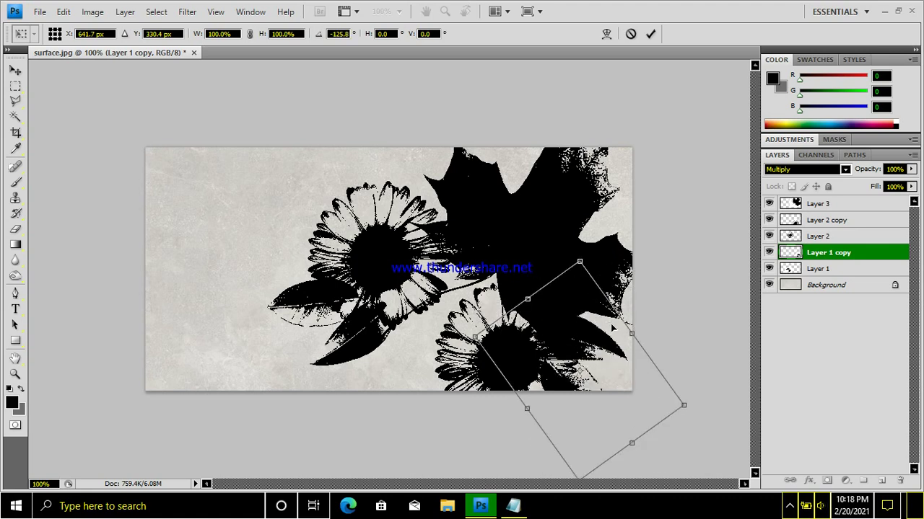
pyautogui.moveTo(600, 339); pyautogui.dragTo(591, 352)
pyautogui.press('Return')
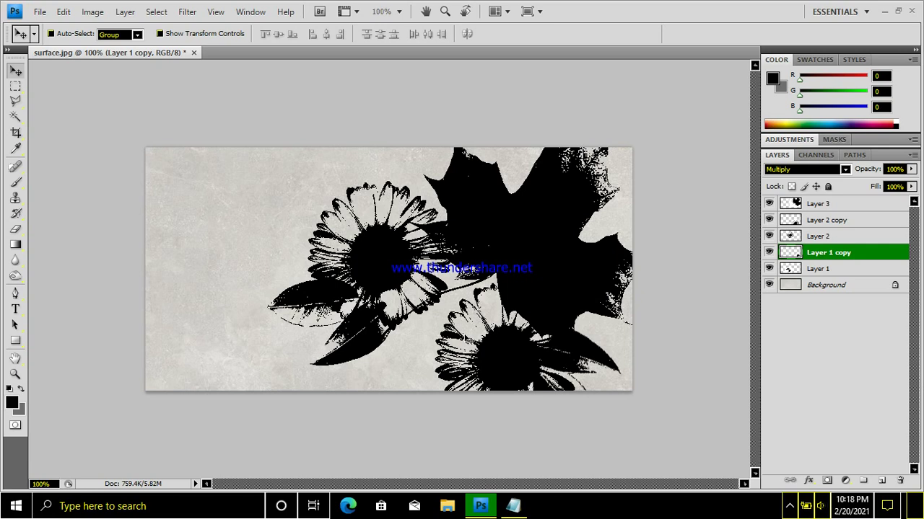
# - Duplicate the leaf pair and the daisy into the canvas's upper-left corner, nudging the daisy copy right and down
pyautogui.moveTo(535, 340); pyautogui.dragTo(262, 196)
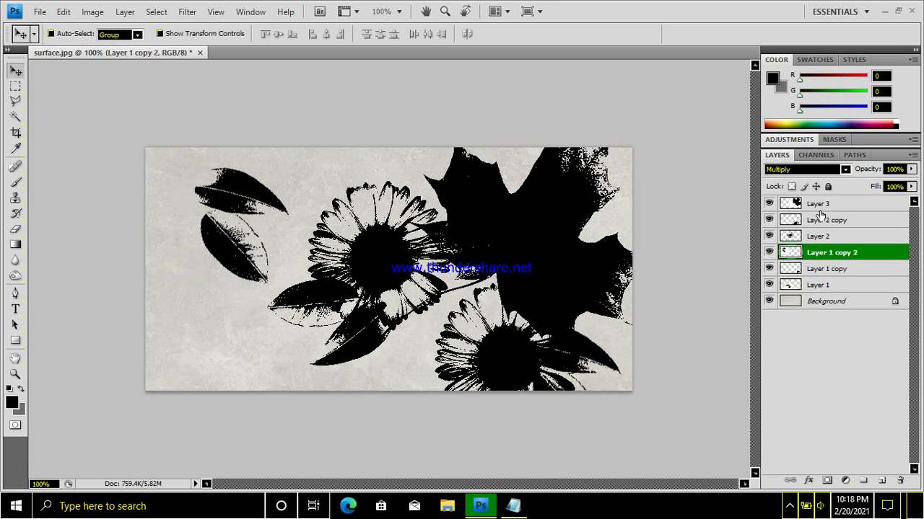
pyautogui.click(828, 237)
pyautogui.moveTo(371, 247); pyautogui.dragTo(173, 198)
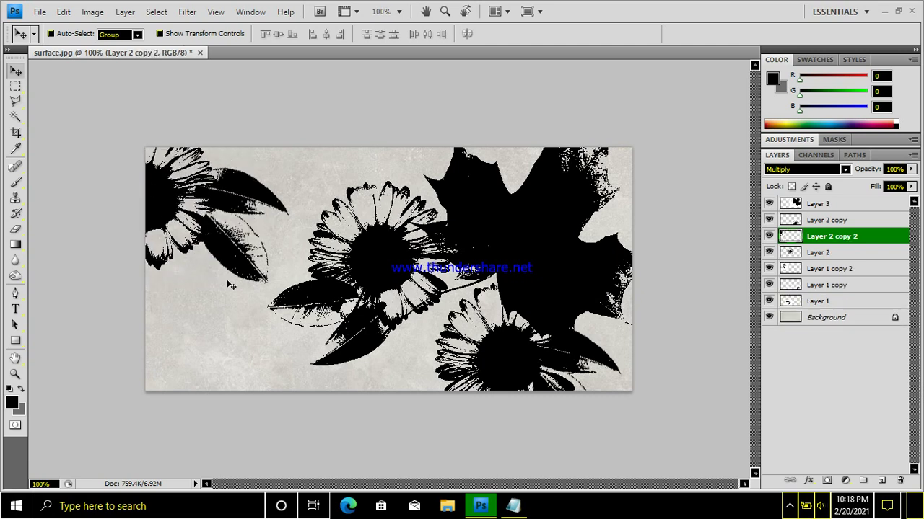
pyautogui.press('Right')
pyautogui.press('Right')
pyautogui.press('Right')
pyautogui.press('Right')
pyautogui.press('Right')
pyautogui.press('Down')
pyautogui.press('Down')
pyautogui.press('Down')
pyautogui.press('Right')
pyautogui.press('Right')
pyautogui.press('Right')
pyautogui.press('Right')
pyautogui.press('Down')
pyautogui.press('Down')
pyautogui.press('Down')
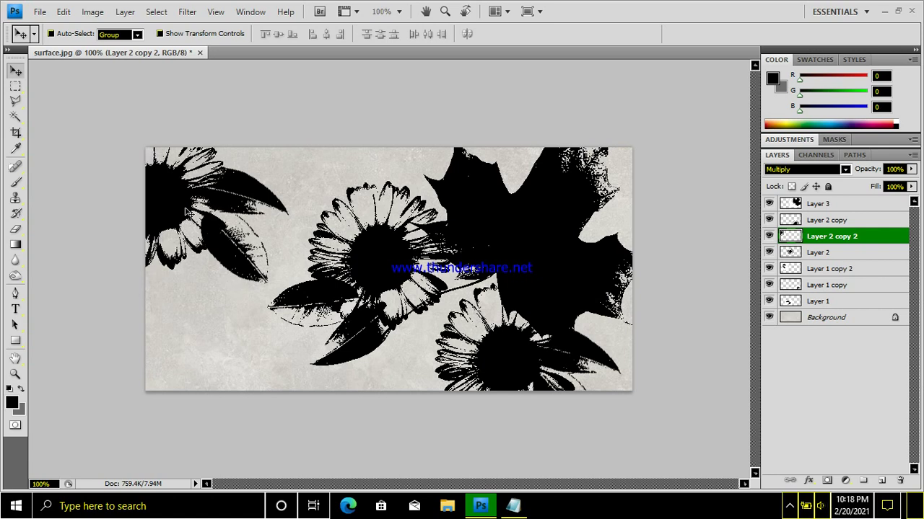
# - Duplicate the daisy to the lower-left bottom edge of the canvas, nudging the copy down and slightly right
pyautogui.moveTo(189, 204); pyautogui.dragTo(244, 386)
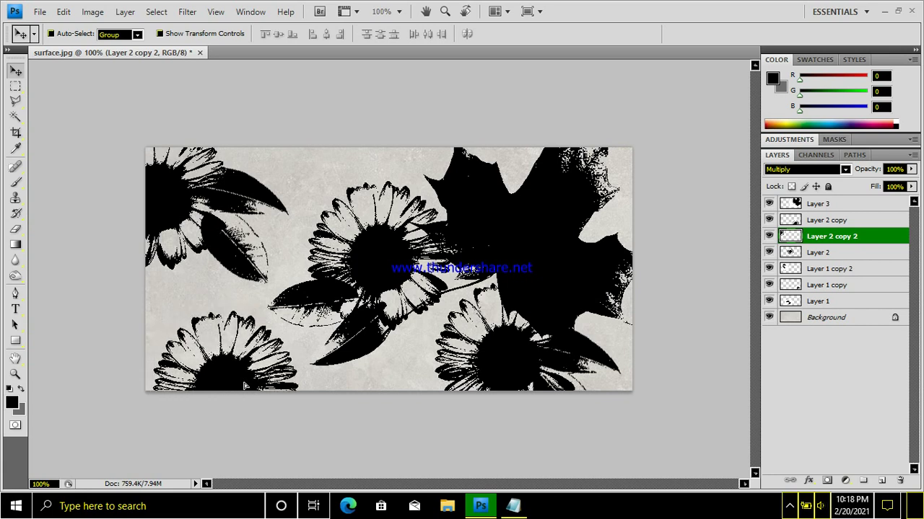
pyautogui.hotkey('ctrl', 'j')
pyautogui.hotkey('shift', 'Down')
pyautogui.hotkey('shift', 'Down')
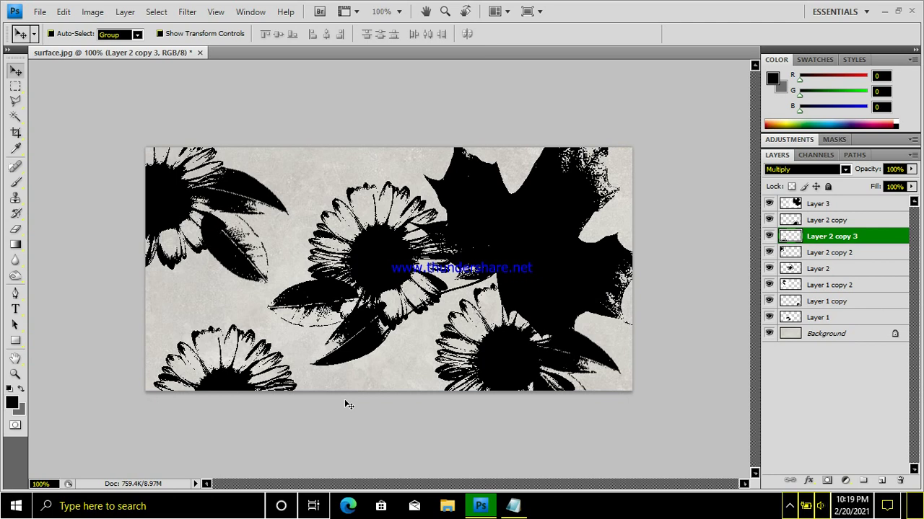
pyautogui.hotkey('shift', 'Right')
pyautogui.hotkey('shift', 'Right')
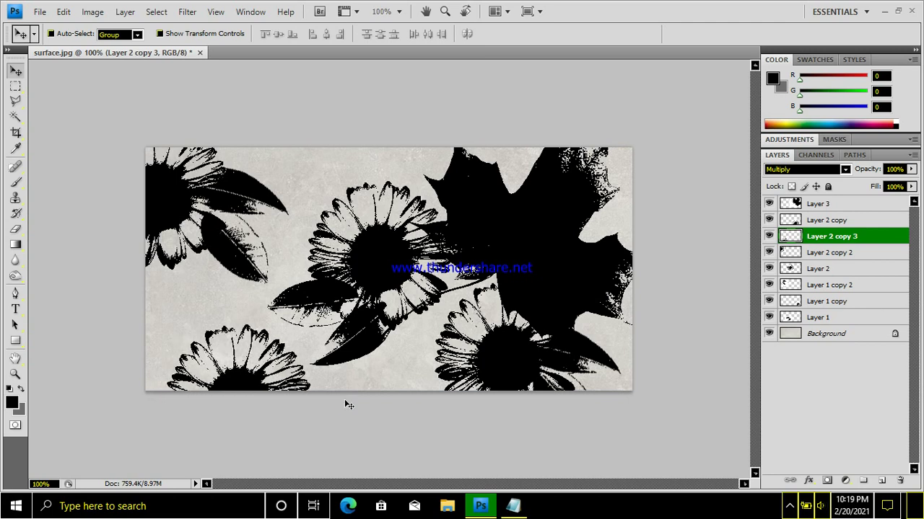
pyautogui.press('Left')
pyautogui.press('Left')
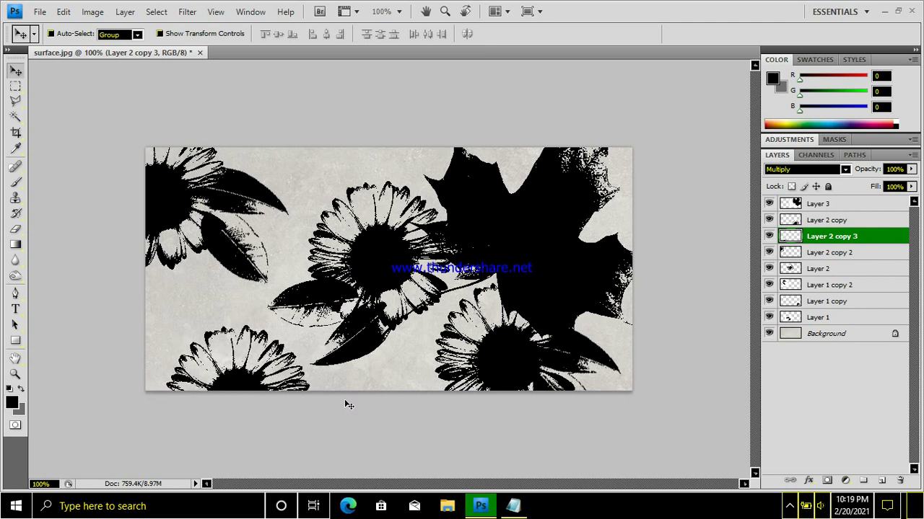
# - Duplicate the leaf pair beside the lower-left daisy, rotate the copy about 172°, and nudge it left and down
pyautogui.click(837, 287)
pyautogui.moveTo(253, 239); pyautogui.dragTo(208, 361)
pyautogui.hotkey('ctrl', 'j')
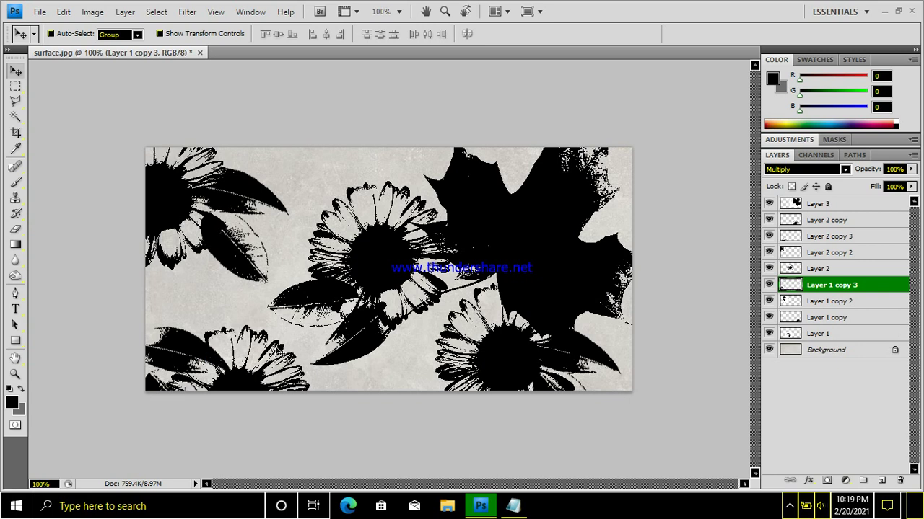
pyautogui.hotkey('ctrl', 't')
pyautogui.moveTo(261, 264); pyautogui.dragTo(52, 269)
pyautogui.moveTo(235, 381); pyautogui.dragTo(225, 354)
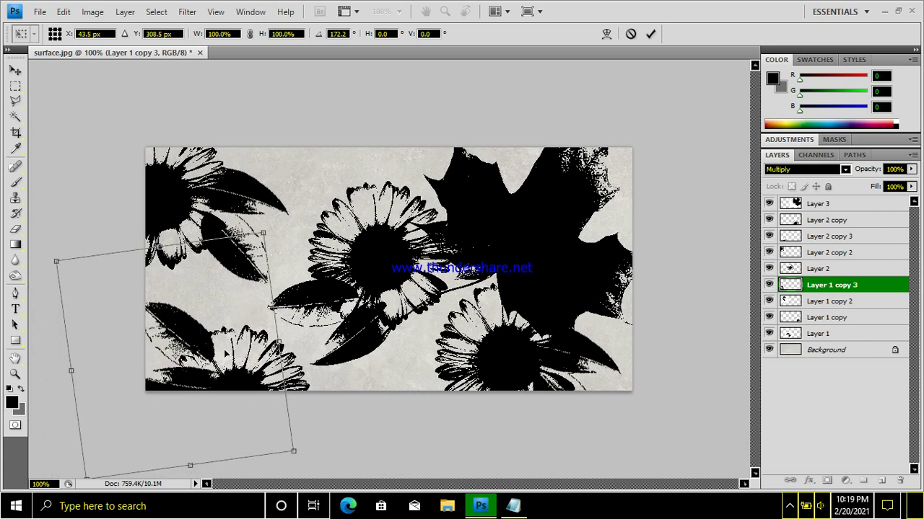
pyautogui.press('Return')
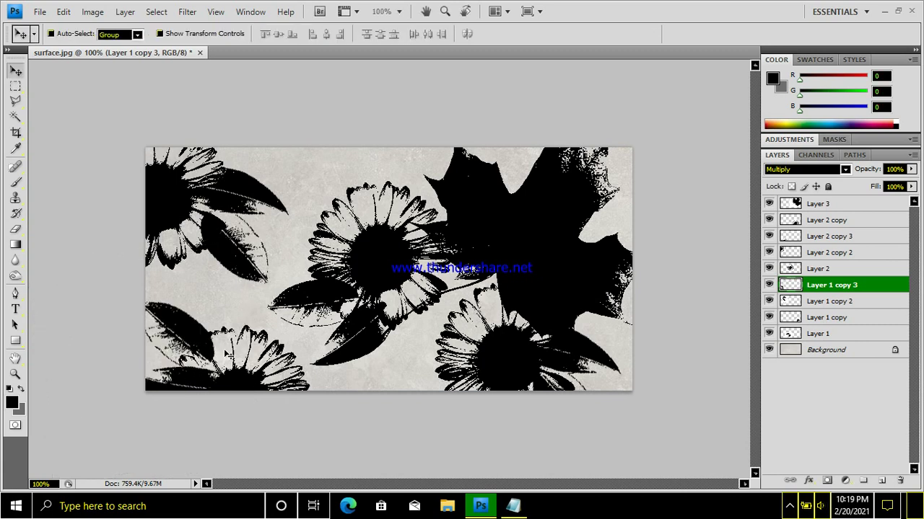
pyautogui.hotkey('ctrl', 'alt', 'z')
pyautogui.hotkey('ctrl', 'alt', 'z')
pyautogui.hotkey('ctrl', 'alt', 'z')
pyautogui.hotkey('ctrl', 'alt', 'z')
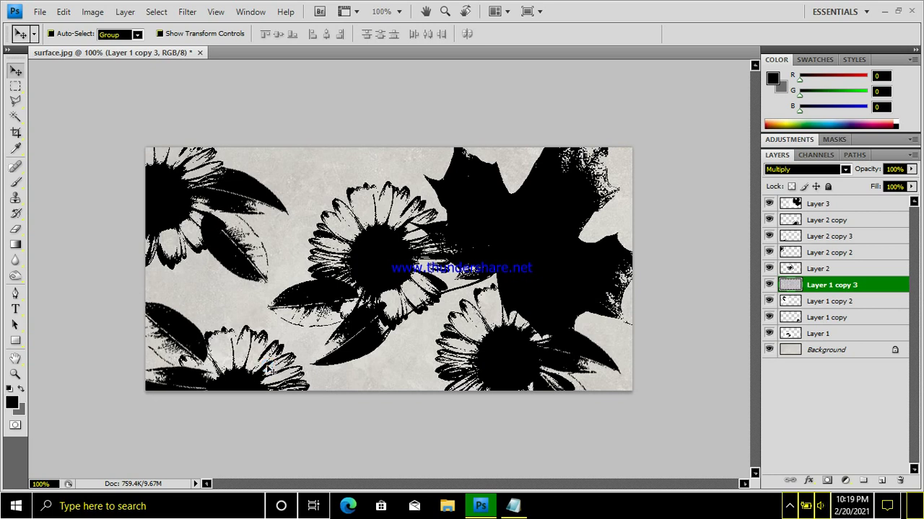
pyautogui.hotkey('ctrl', 'alt', 'z')
pyautogui.hotkey('ctrl', 'alt', 'z')
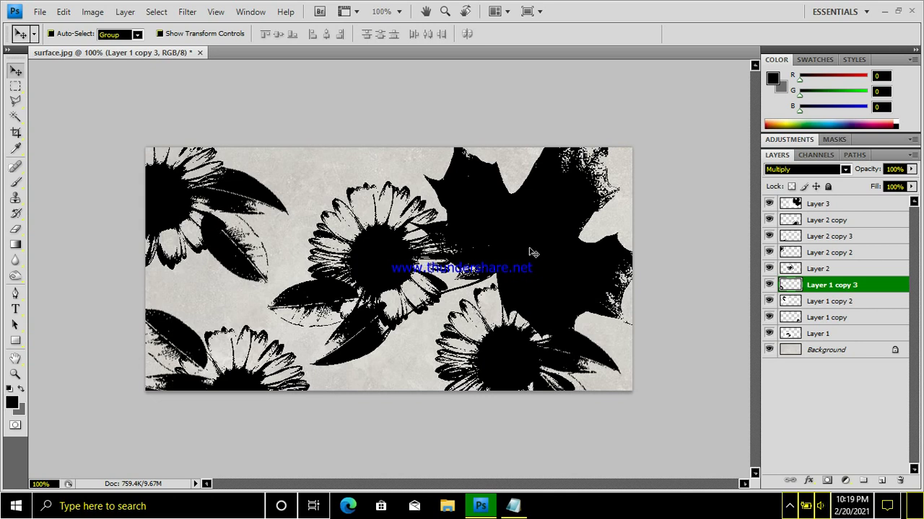
# - Duplicate the maple leaf onto the canvas's left half and rotate the copy counter-clockwise, placing it between the upper-left and central daisies
pyautogui.click(837, 205)
pyautogui.moveTo(565, 252); pyautogui.dragTo(257, 281)
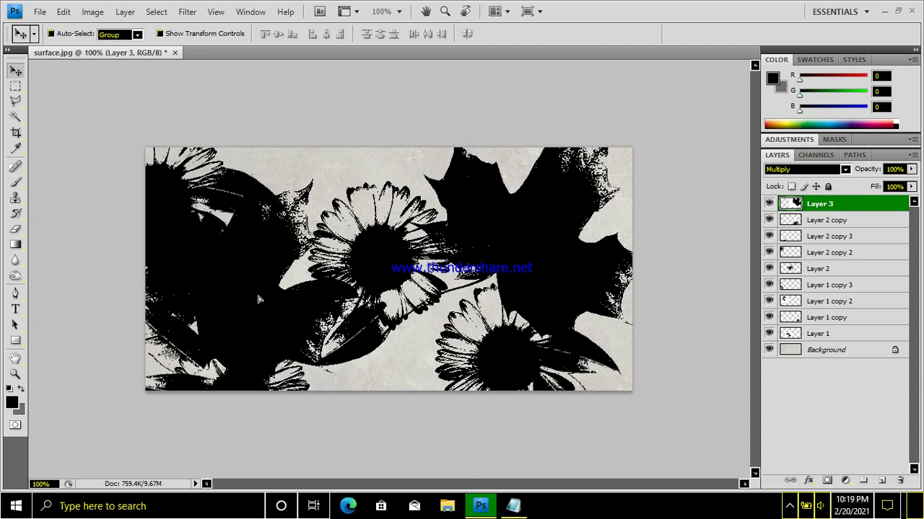
pyautogui.moveTo(260, 313); pyautogui.dragTo(309, 318)
pyautogui.hotkey('ctrl', 't')
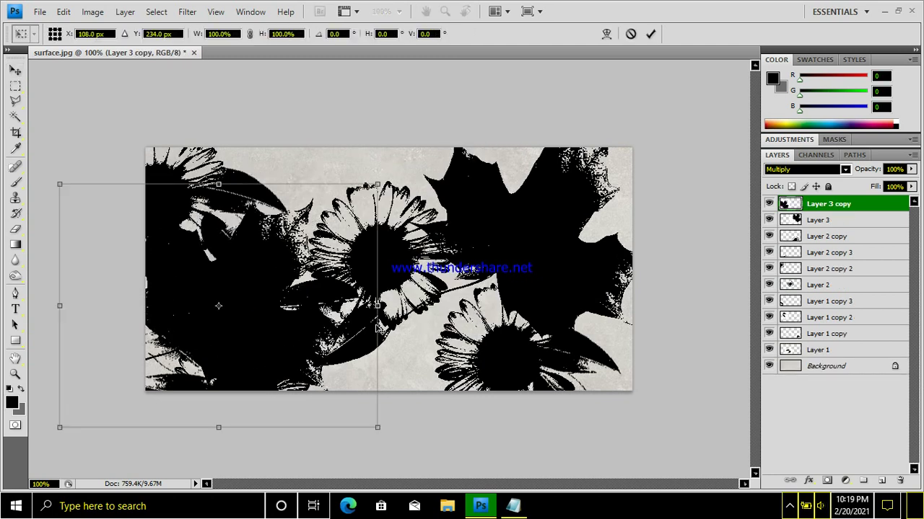
pyautogui.moveTo(453, 227); pyautogui.dragTo(209, 88)
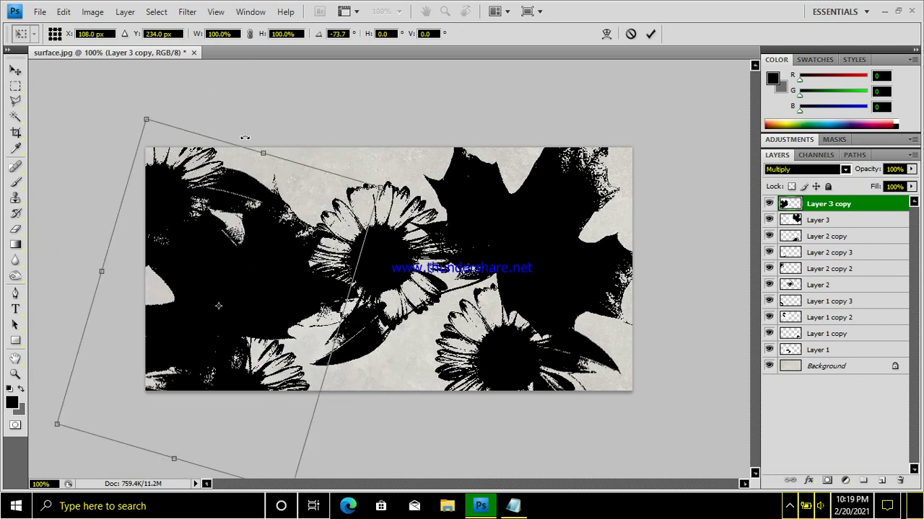
pyautogui.moveTo(263, 248); pyautogui.dragTo(310, 241)
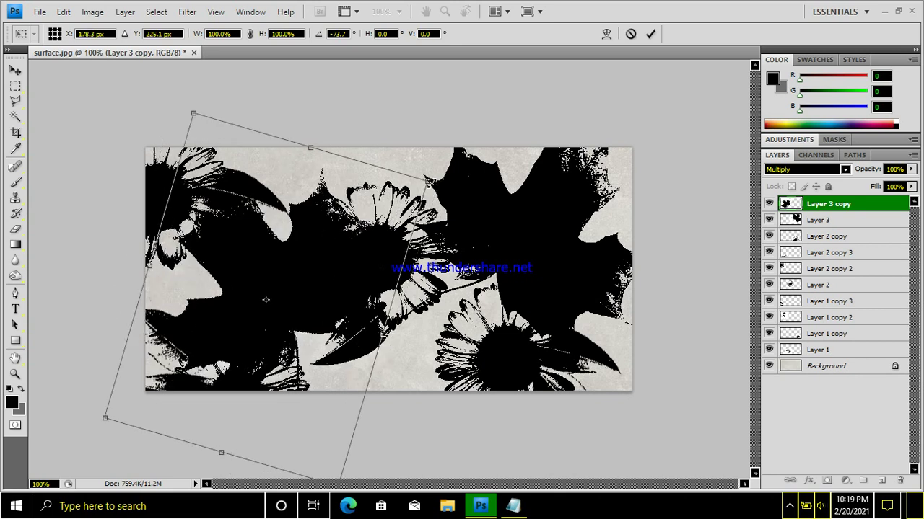
pyautogui.moveTo(430, 182); pyautogui.dragTo(408, 193)
pyautogui.press('Return')
pyautogui.moveTo(306, 275); pyautogui.dragTo(326, 218)
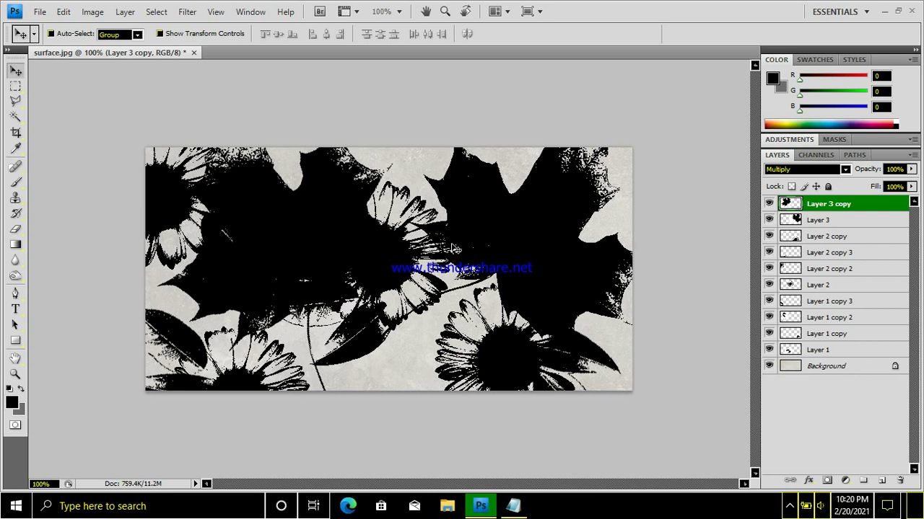
# - Scale the maple leaf copy to about 80% and duplicate it to the canvas's bottom edge beside the lower-right daisy
pyautogui.hotkey('ctrl', 't')
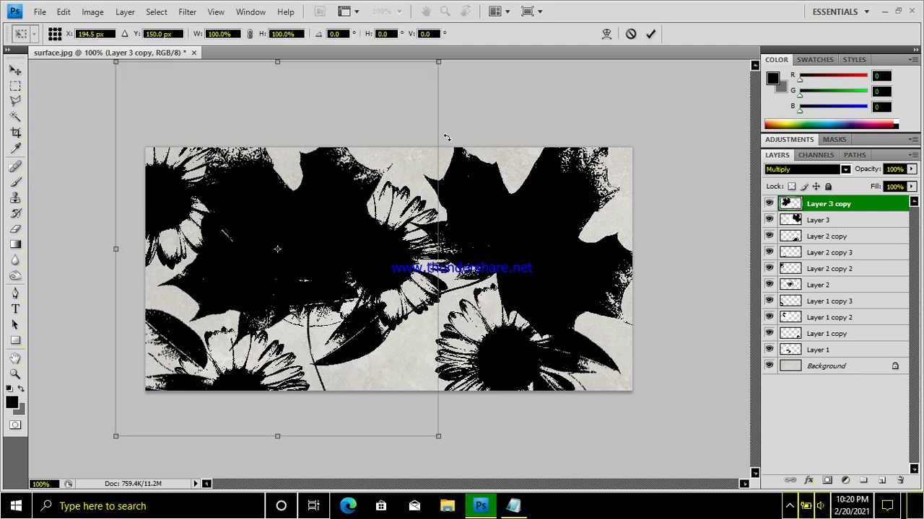
pyautogui.moveTo(437, 439); pyautogui.dragTo(398, 412)
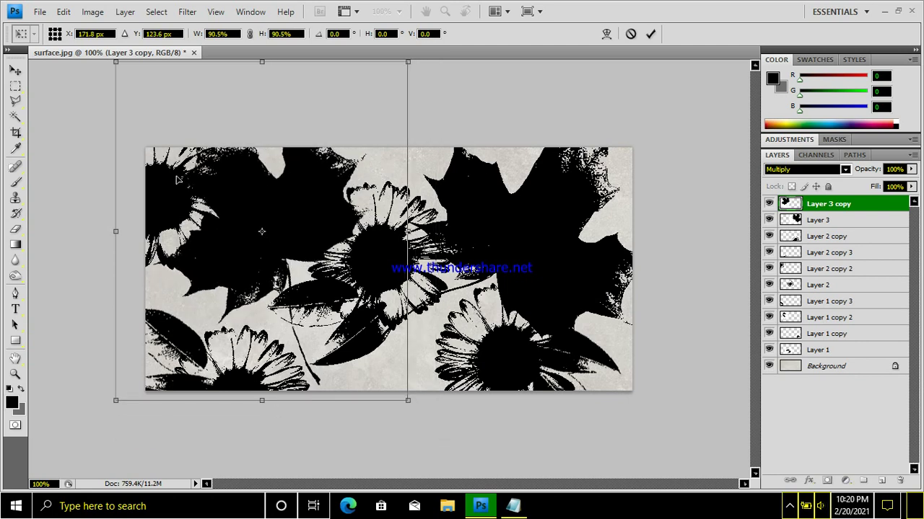
pyautogui.moveTo(117, 63); pyautogui.dragTo(174, 82)
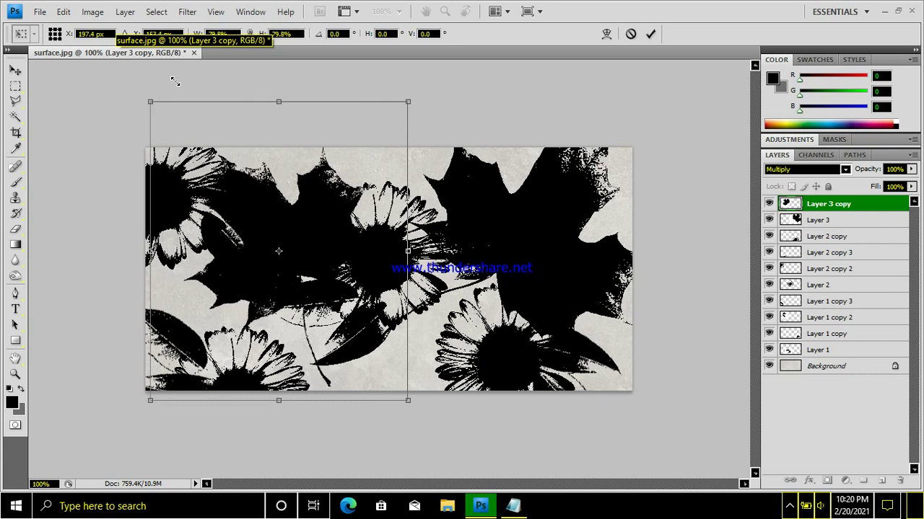
pyautogui.press('Return')
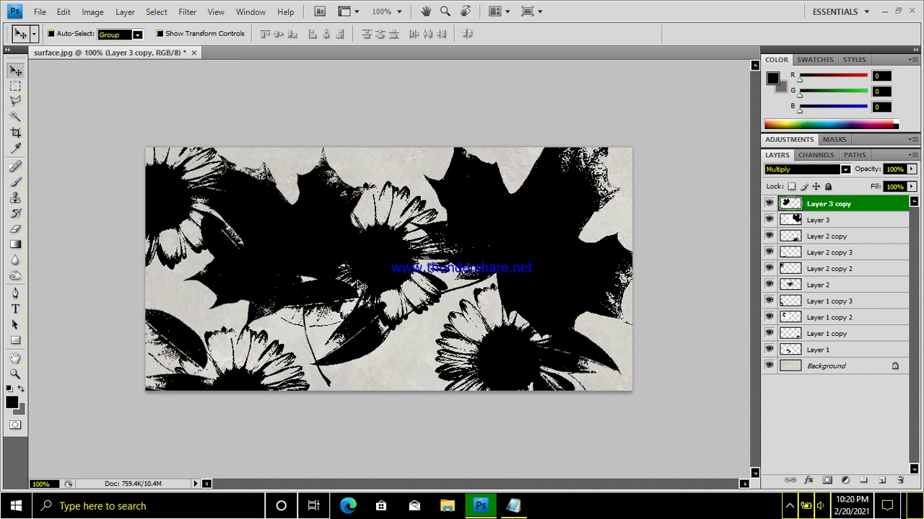
pyautogui.moveTo(273, 213); pyautogui.dragTo(526, 419)
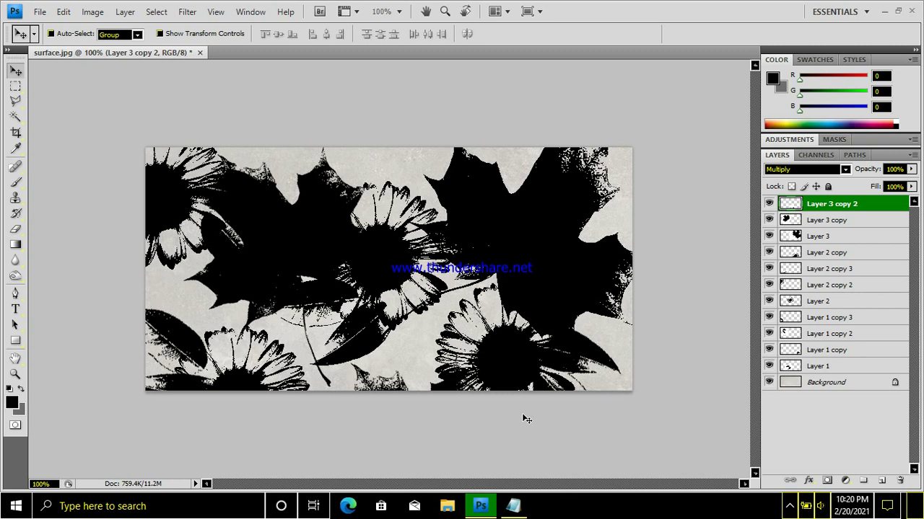
# - Save the layered design in Photoshop format as "e surface design technique" with Maximize compatibility enabled
pyautogui.click(41, 11)
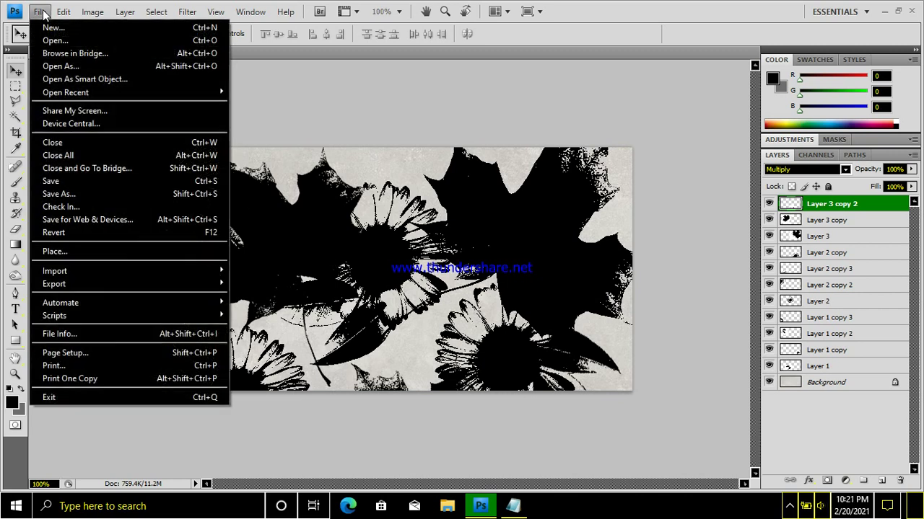
pyautogui.click(57, 192)
pyautogui.press('End')
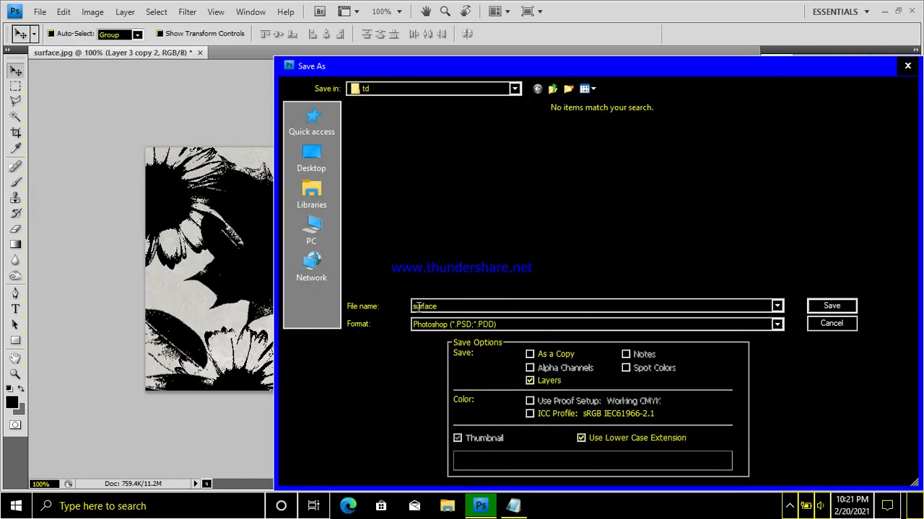
pyautogui.doubleClick(414, 306)
pyautogui.click(415, 306)
pyautogui.write('e')
pyautogui.click(462, 309)
pyautogui.write('design technique')
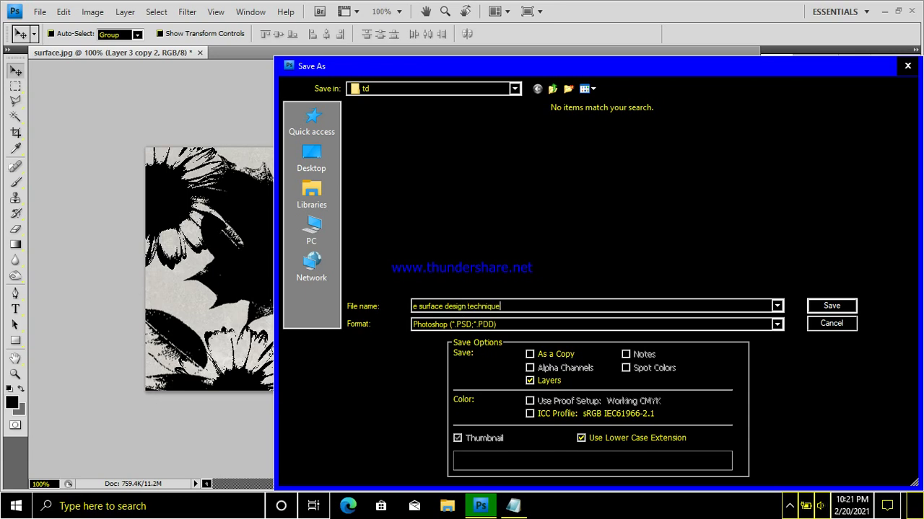
pyautogui.press('Return')
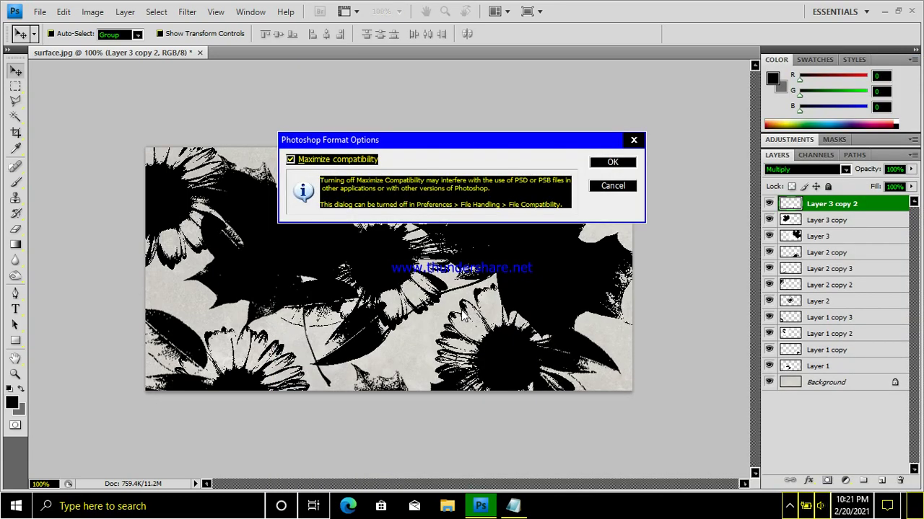
pyautogui.press('Return')
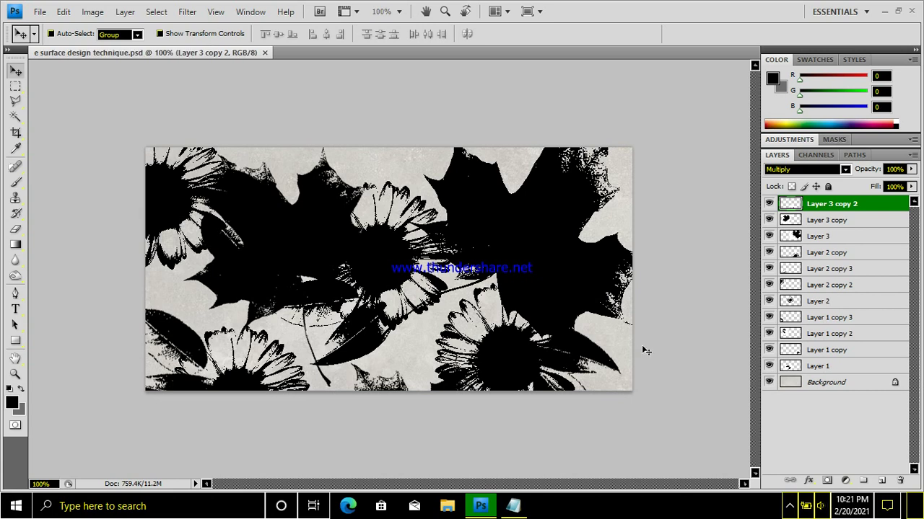
# - Add an Invert adjustment layer above all motifs
pyautogui.click(844, 479)
pyautogui.click(846, 415)
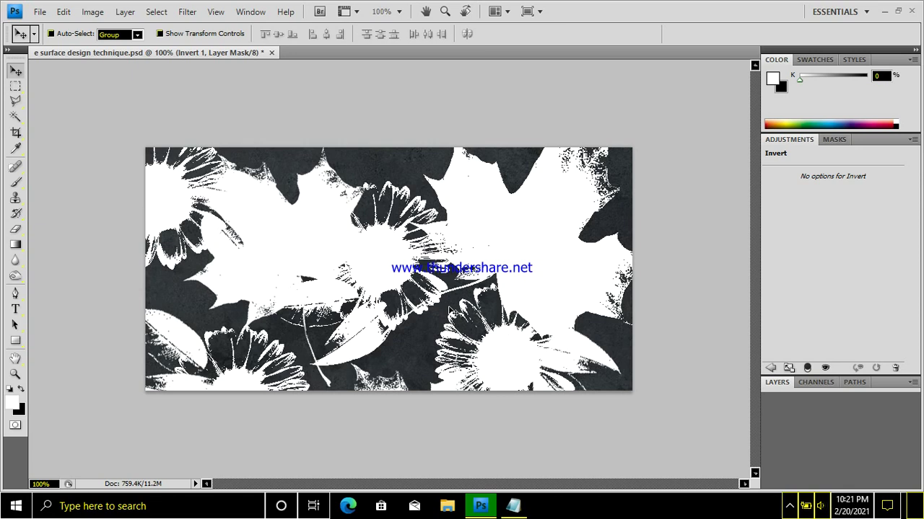
# - Save a copy of the inverted design in JPEG format as "e surface design technique invert", accepting the JPEG options
pyautogui.click(40, 12)
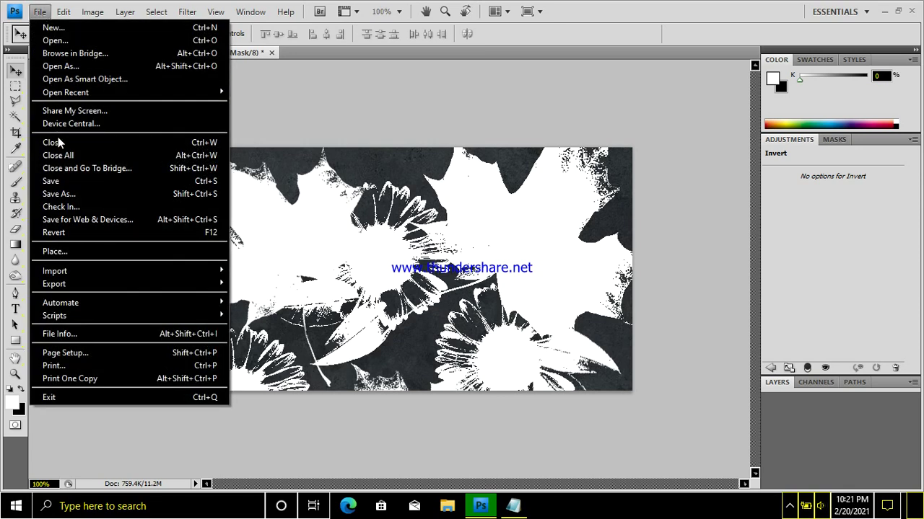
pyautogui.click(68, 195)
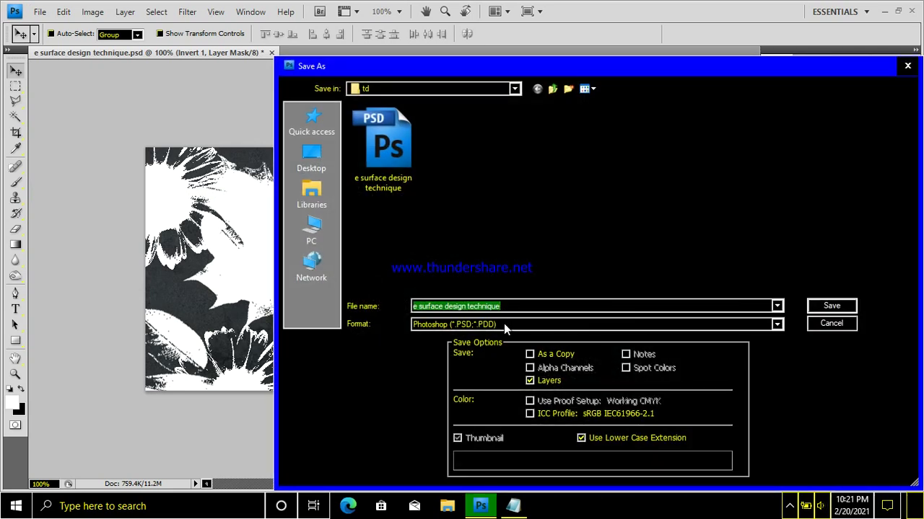
pyautogui.click(503, 323)
pyautogui.click(475, 406)
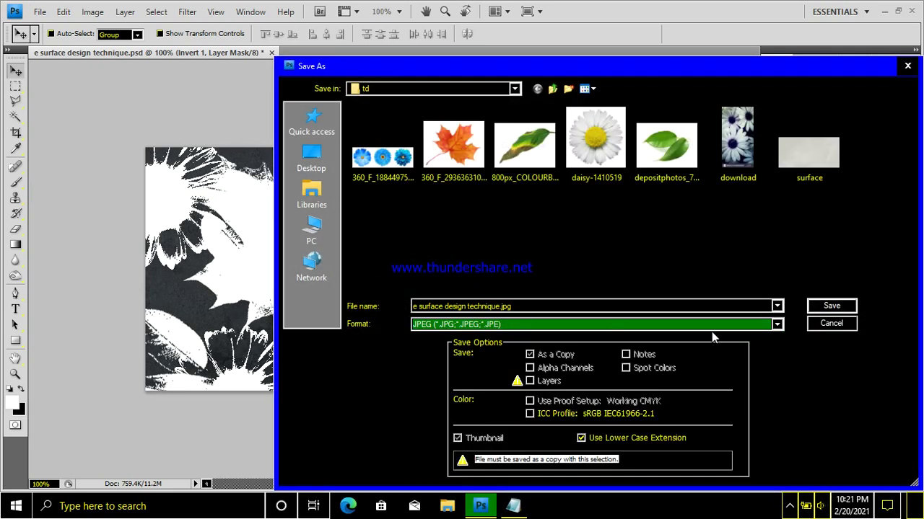
pyautogui.click(500, 305)
pyautogui.doubleClick(542, 304)
pyautogui.click(542, 304)
pyautogui.press('BackSpace')
pyautogui.press('BackSpace')
pyautogui.press('BackSpace')
pyautogui.press('BackSpace')
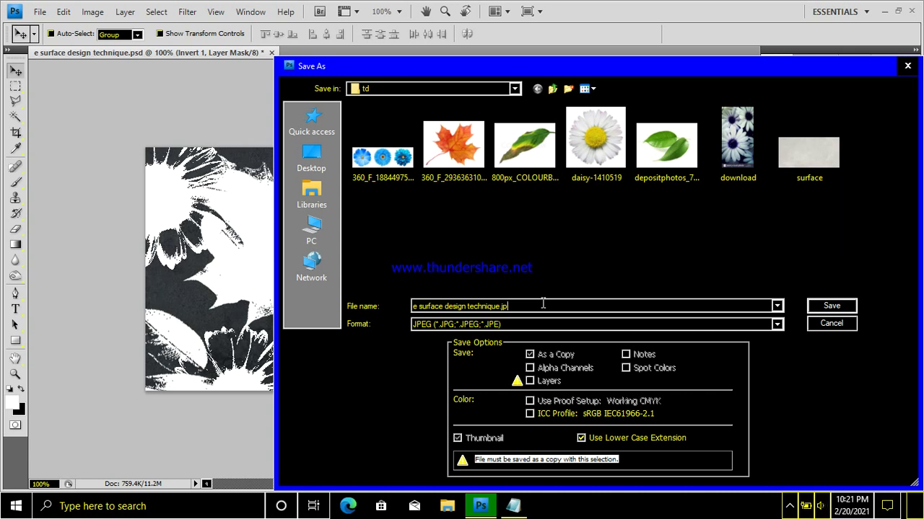
pyautogui.write('.jpeg')
pyautogui.press('Return')
pyautogui.press('Return')
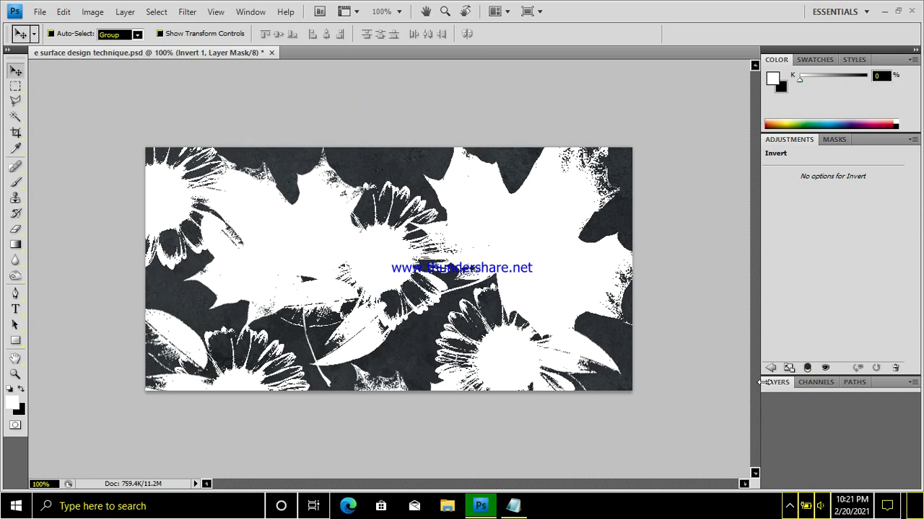
# - Hide the Invert 1 adjustment layer and save a JPEG copy of the original black-motif design as "e surface design technique"
pyautogui.click(768, 386)
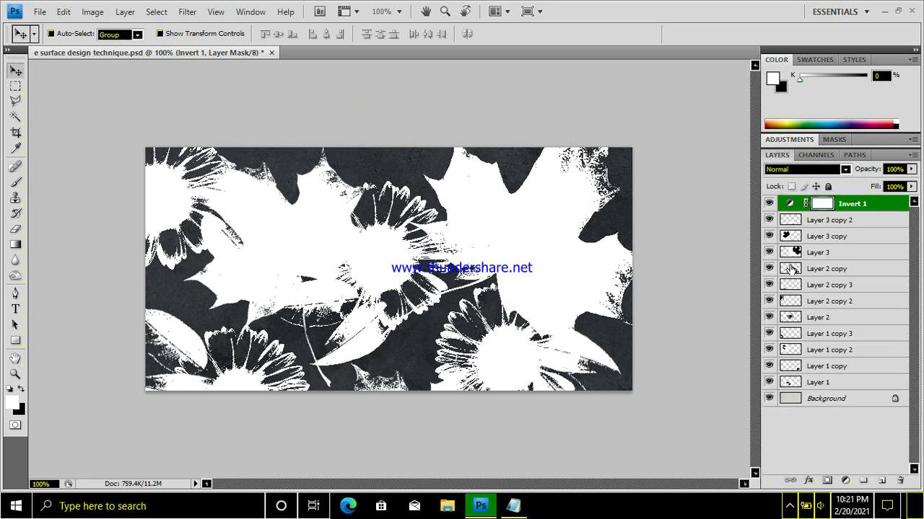
pyautogui.click(769, 207)
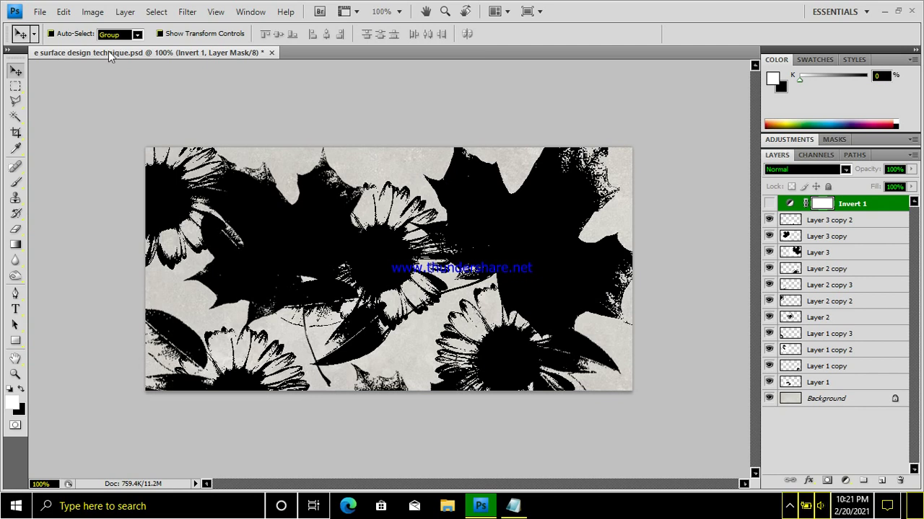
pyautogui.click(40, 13)
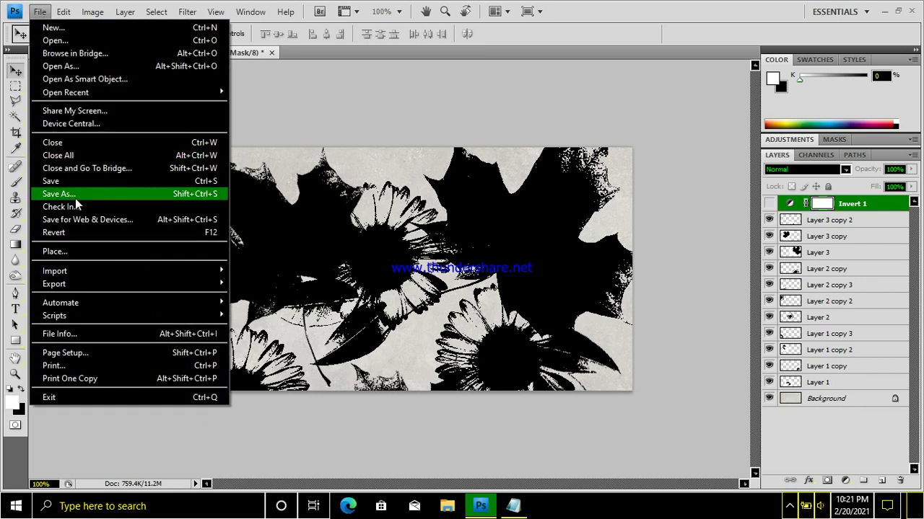
pyautogui.click(77, 205)
pyautogui.click(505, 324)
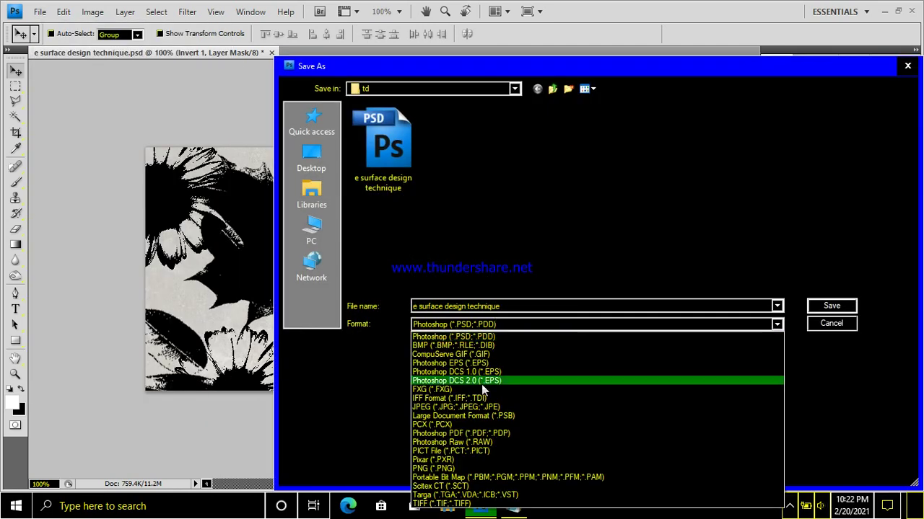
pyautogui.click(474, 407)
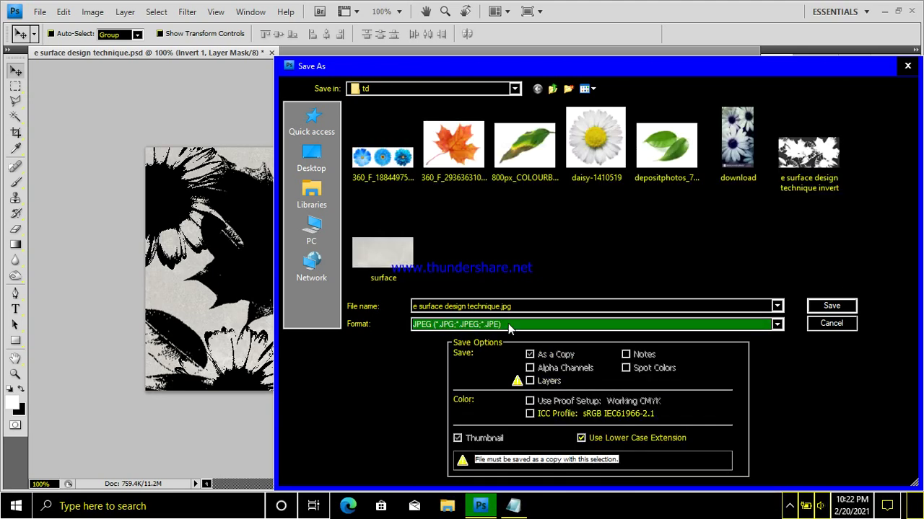
pyautogui.click(832, 306)
pyautogui.click(534, 128)
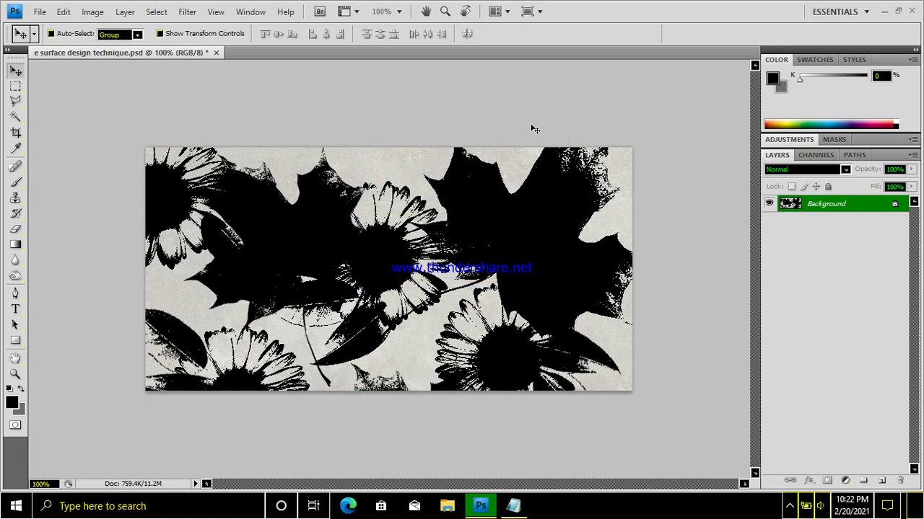
# - Switch to Notepad, append "or treshold effect" to the note's last line, save the note, and return to Photoshop
pyautogui.click(513, 506)
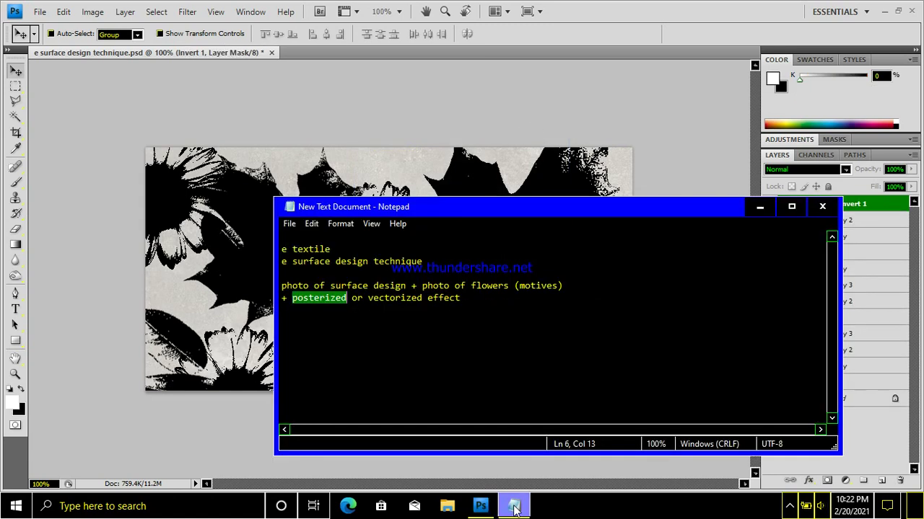
pyautogui.click(473, 302)
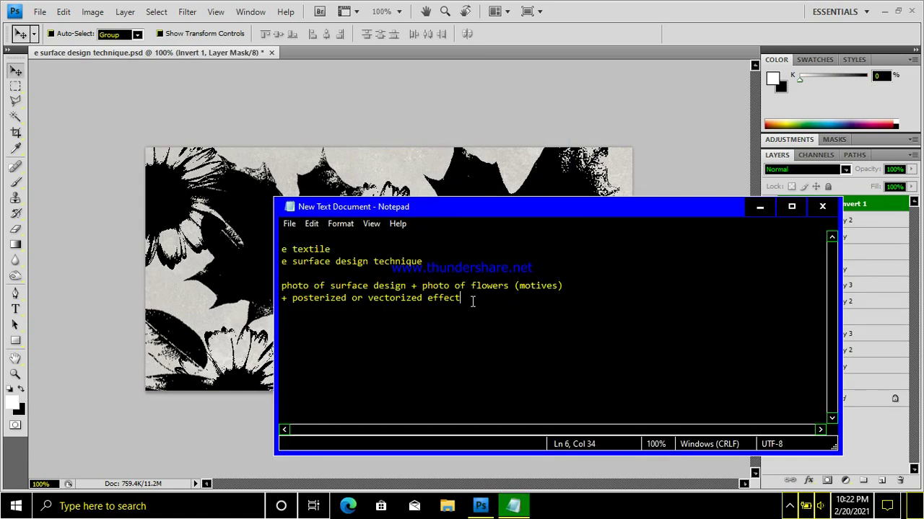
pyautogui.write('or t')
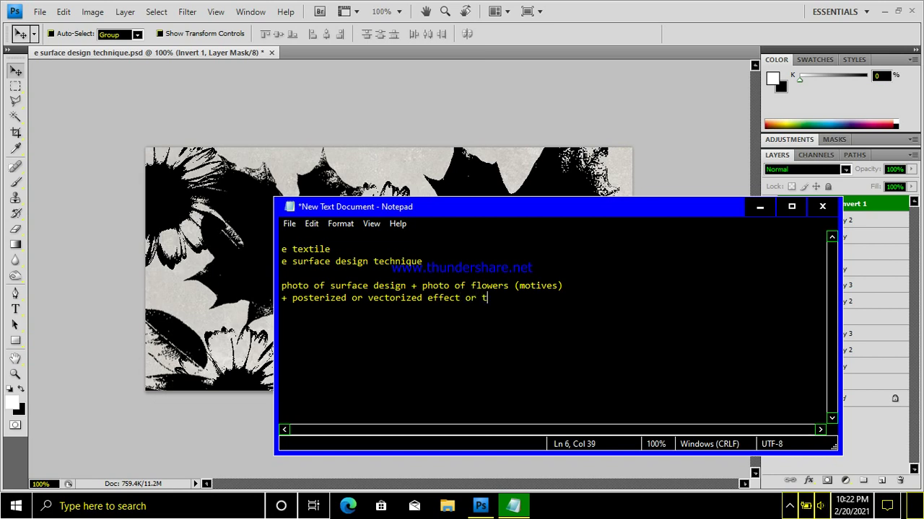
pyautogui.write('reshold effect')
pyautogui.hotkey('ctrl', 's')
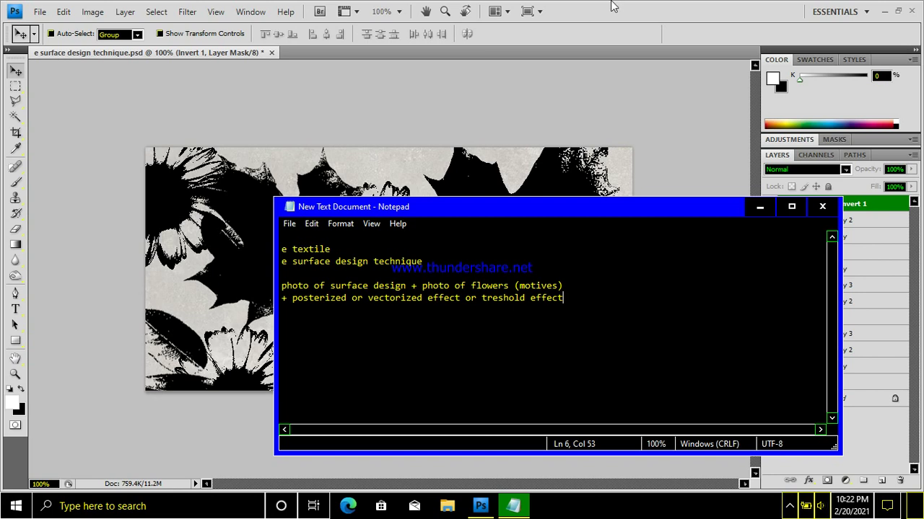
pyautogui.click(611, 6)
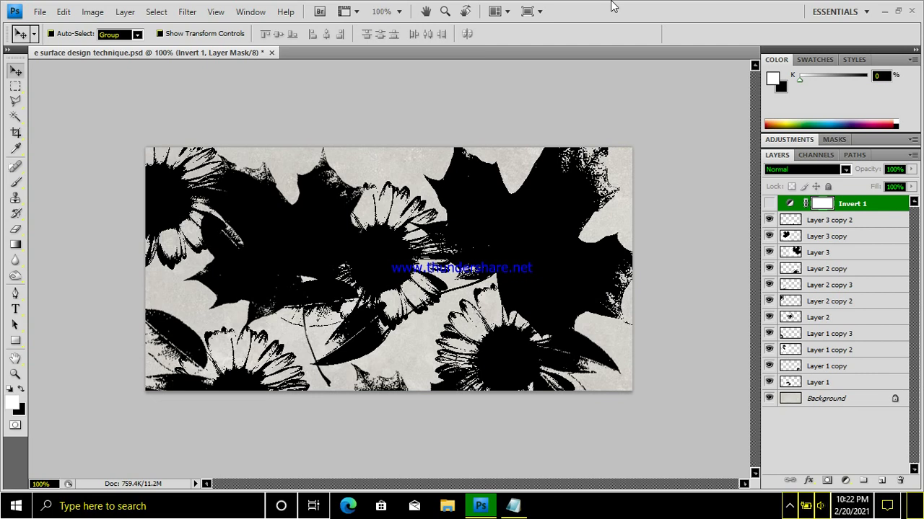